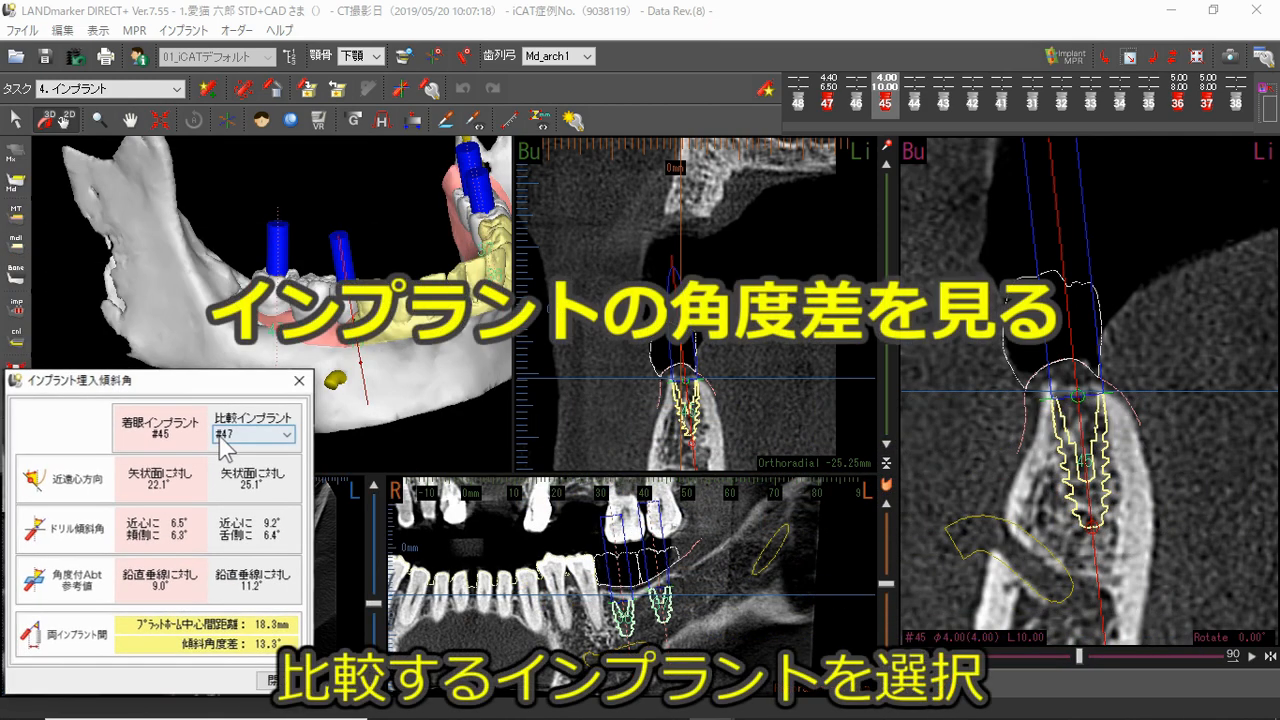
Set #47 as the comparison implant for #45 and maximize the 3D model view.
left_click(230, 460)
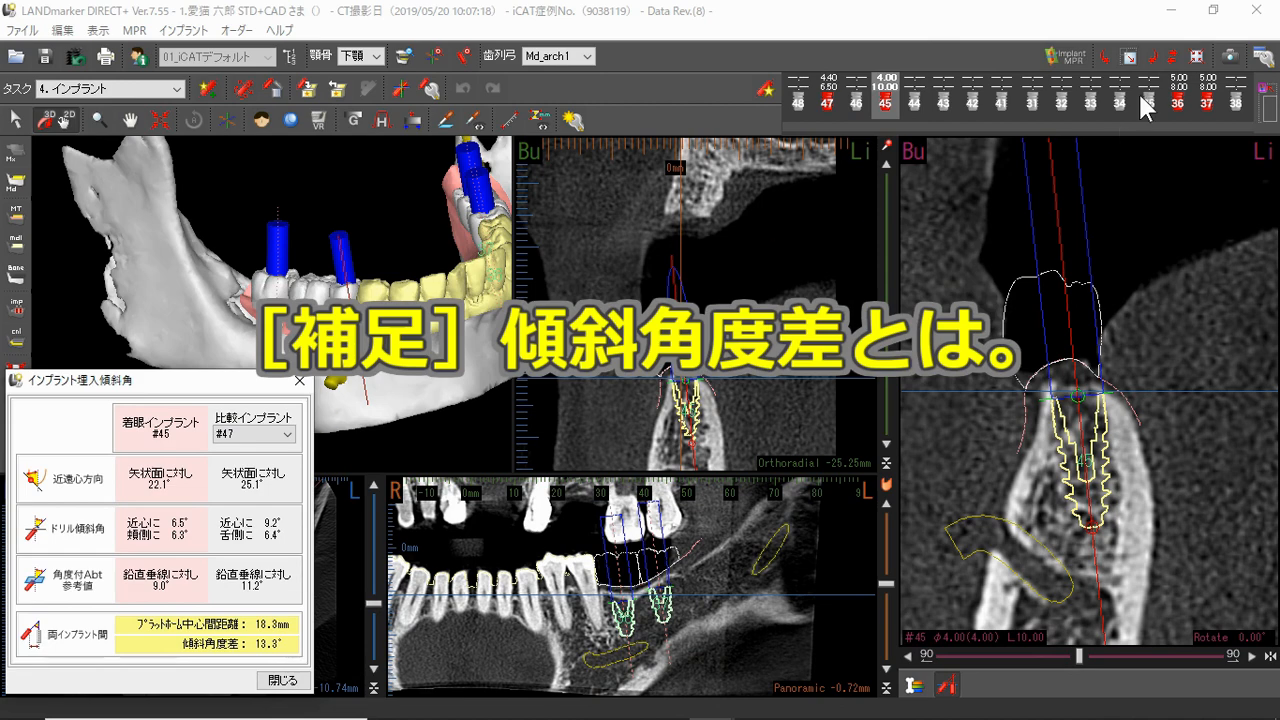
left_click(1129, 58)
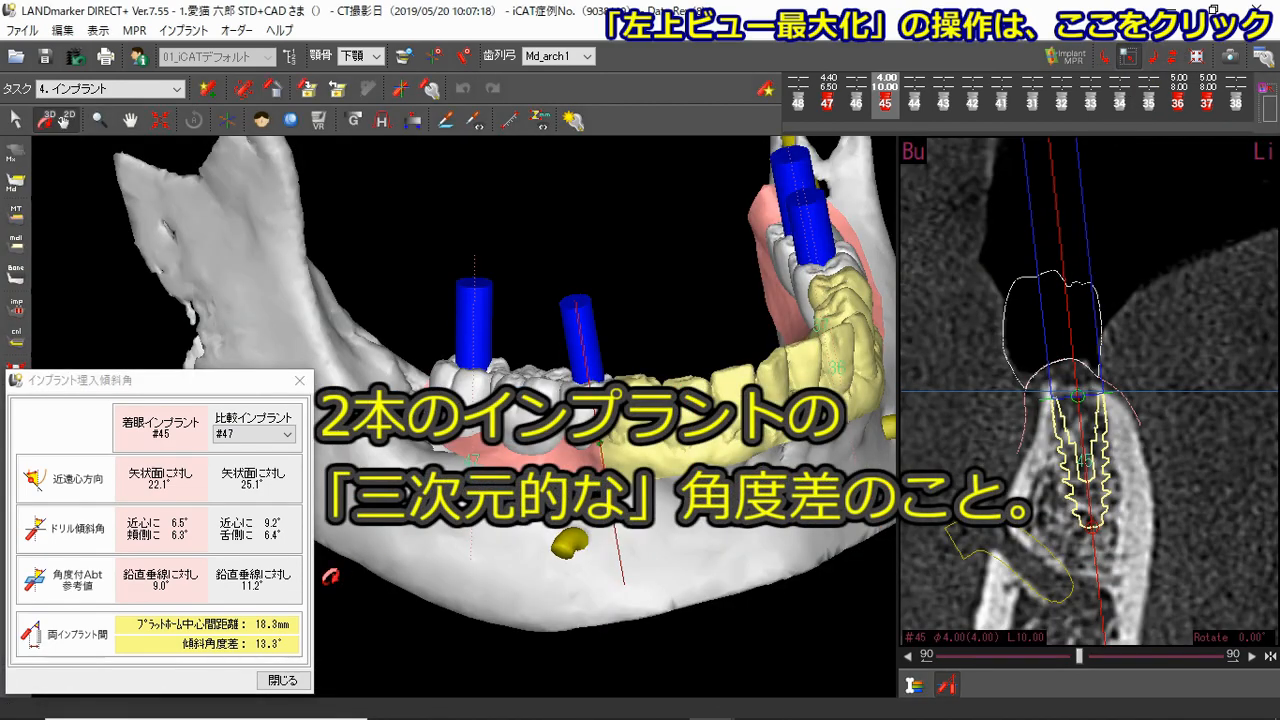
left_click_drag(515, 480, 559, 432)
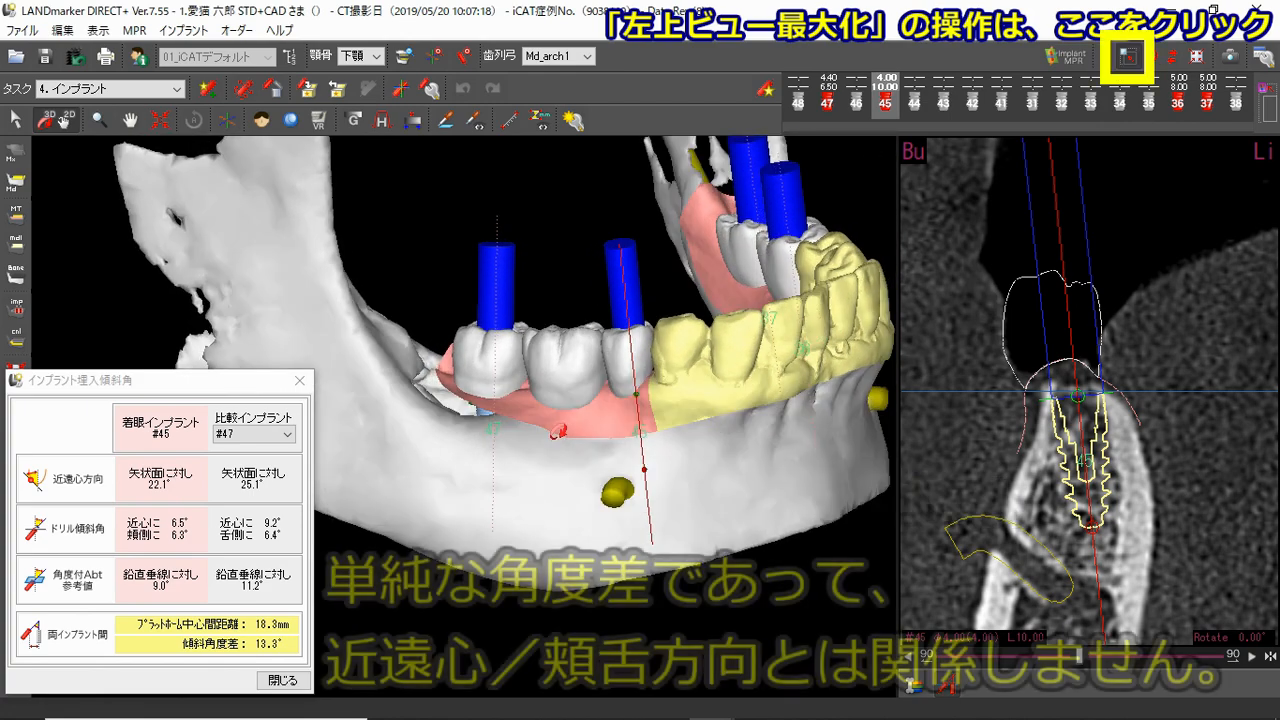
Make the missing-tooth crowns and the tooth model semi-transparent and hide the mandible bone so the implants can be inspected in 3D.
left_click(13, 215)
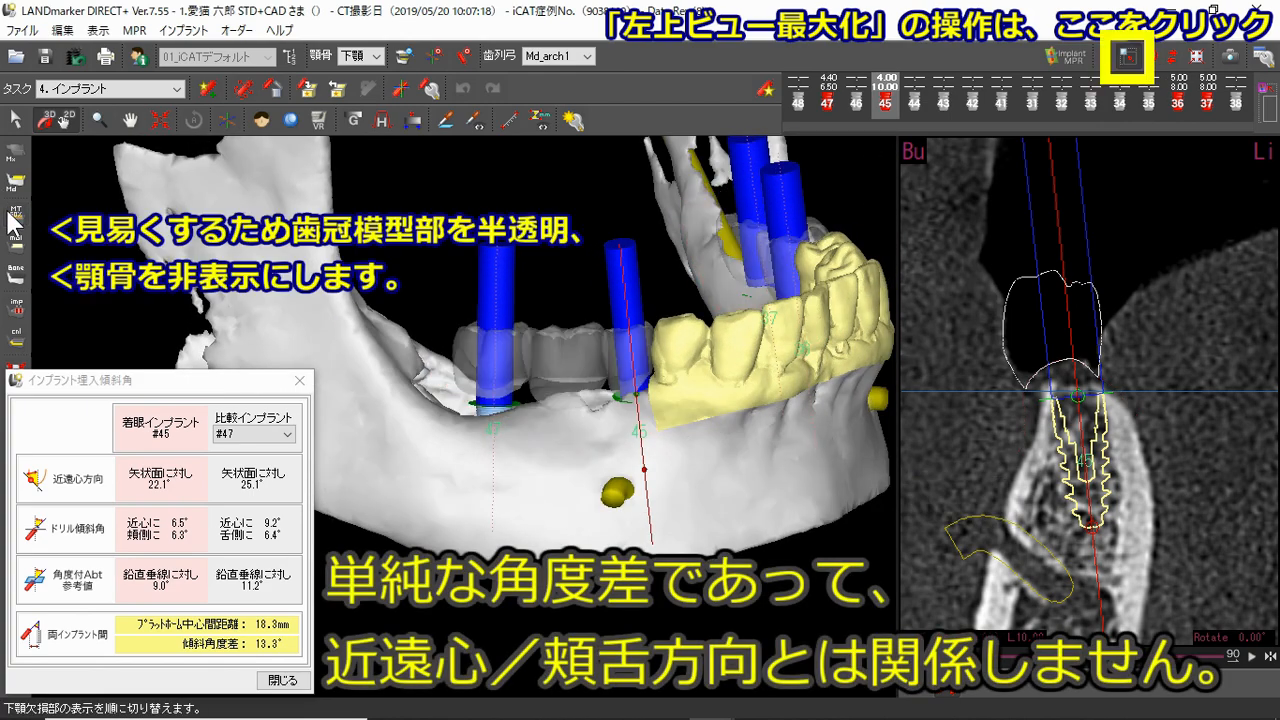
left_click(18, 270)
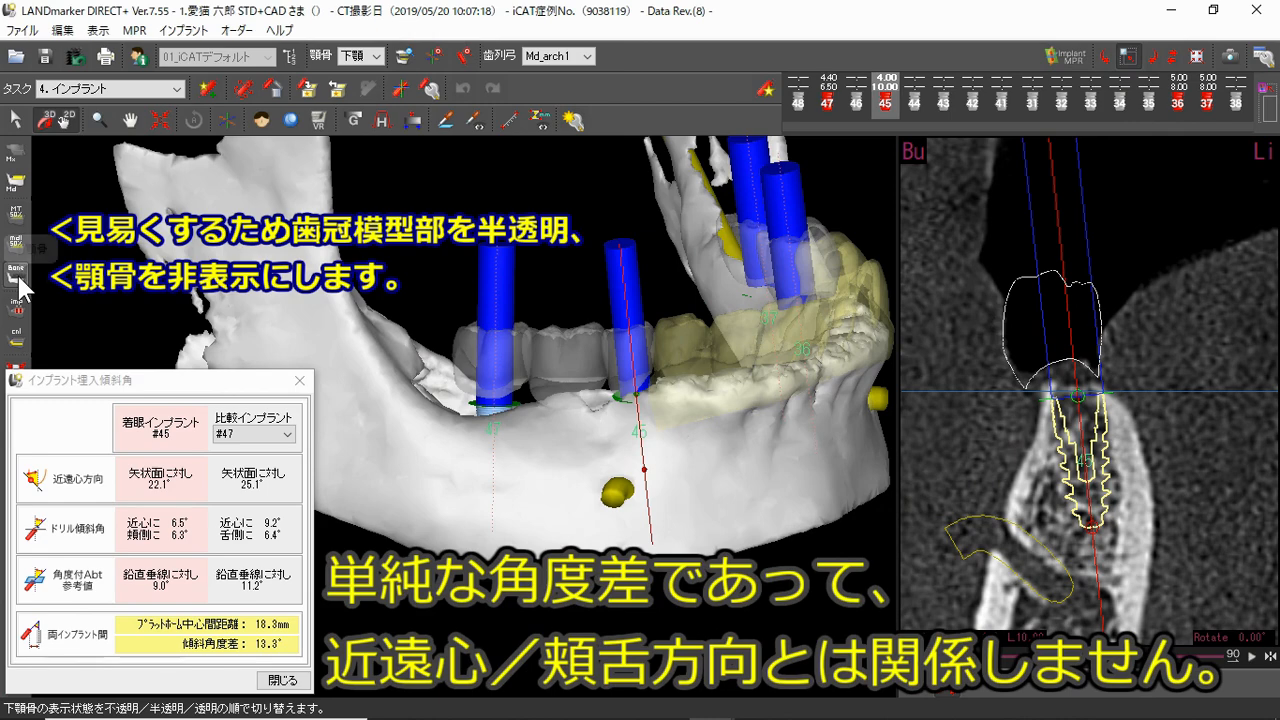
left_click(19, 280)
left_click(19, 280)
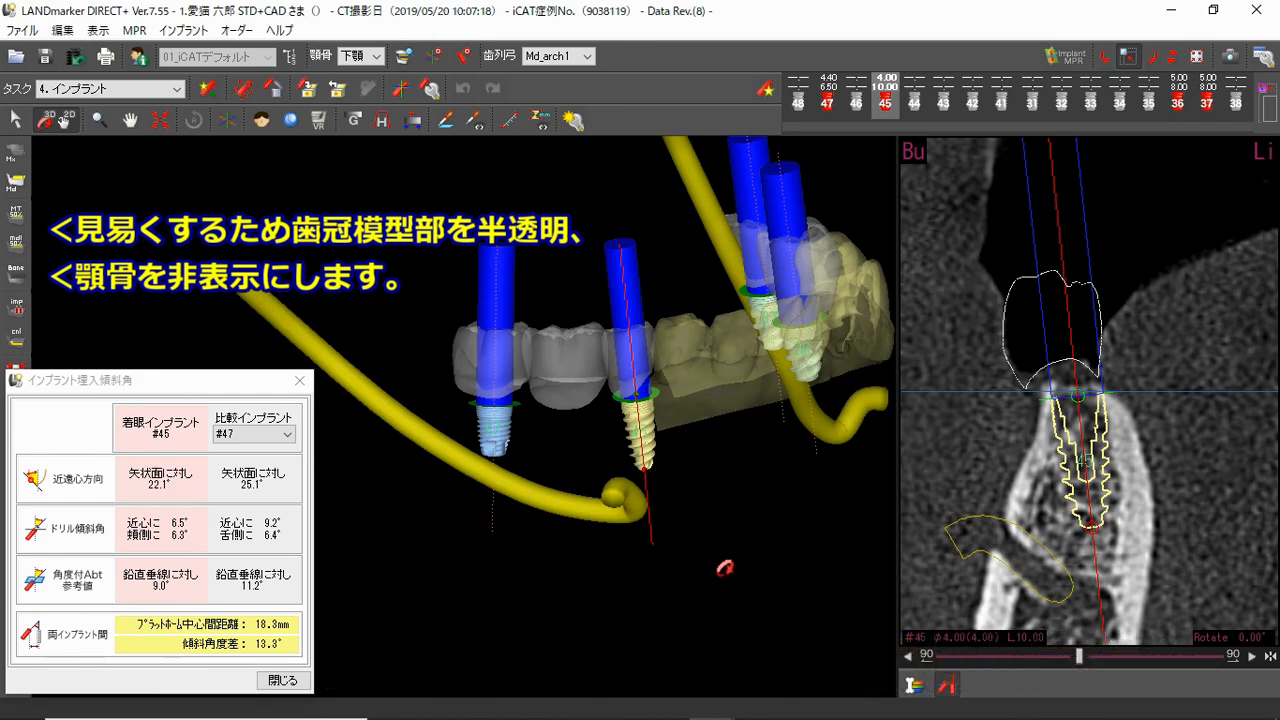
left_click_drag(591, 594, 593, 488)
left_click_drag(822, 313, 515, 434)
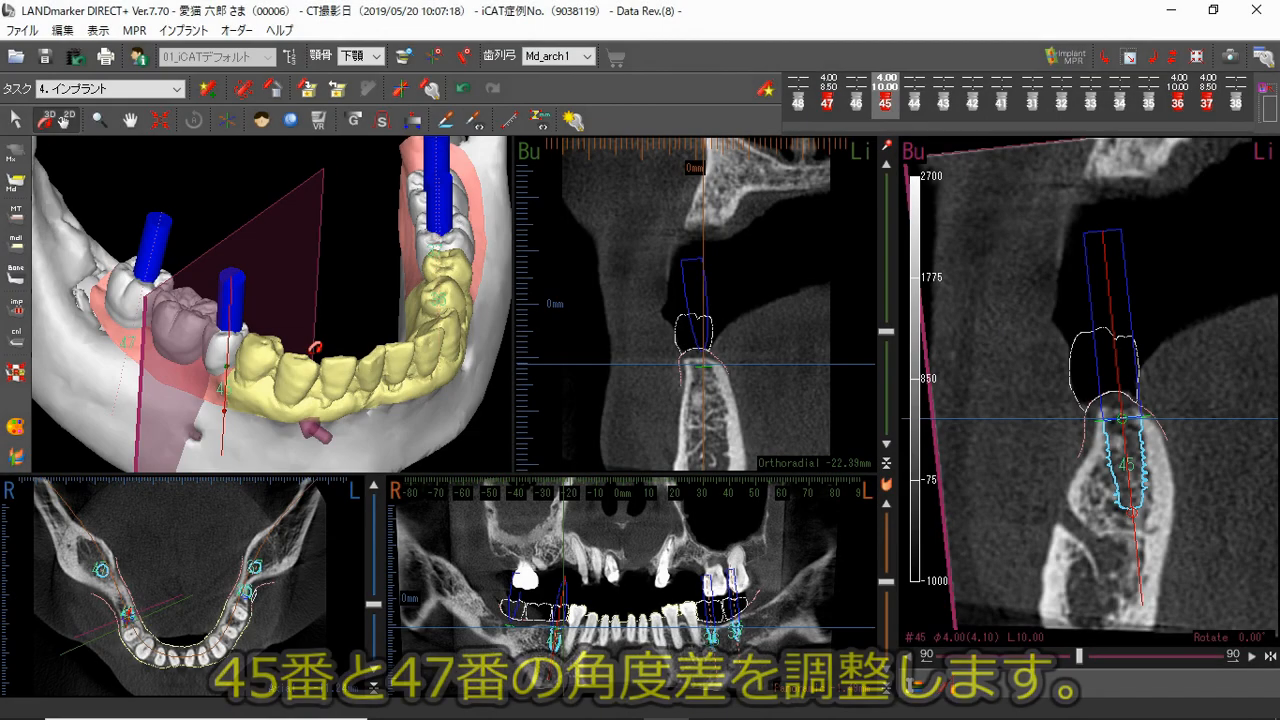
Open the implant inclination angle window for implant #45 and set #47 as the comparison implant.
left_click_drag(241, 323, 336, 354)
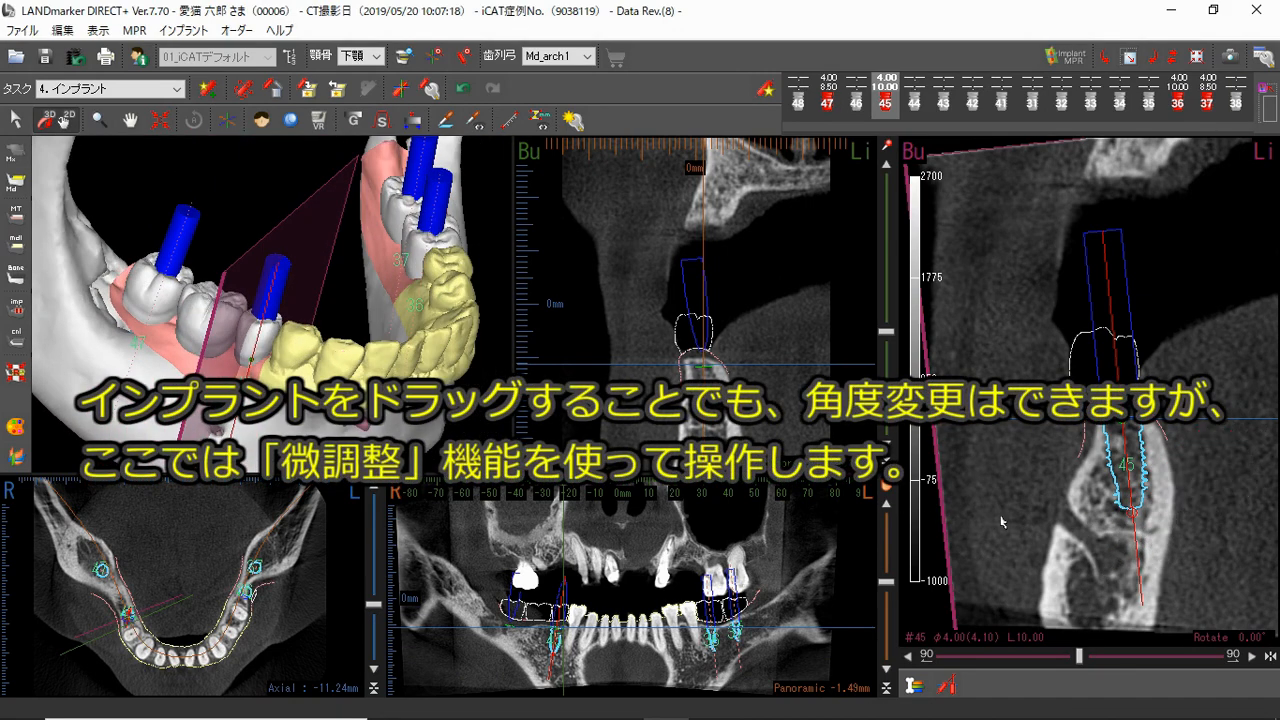
left_click(947, 686)
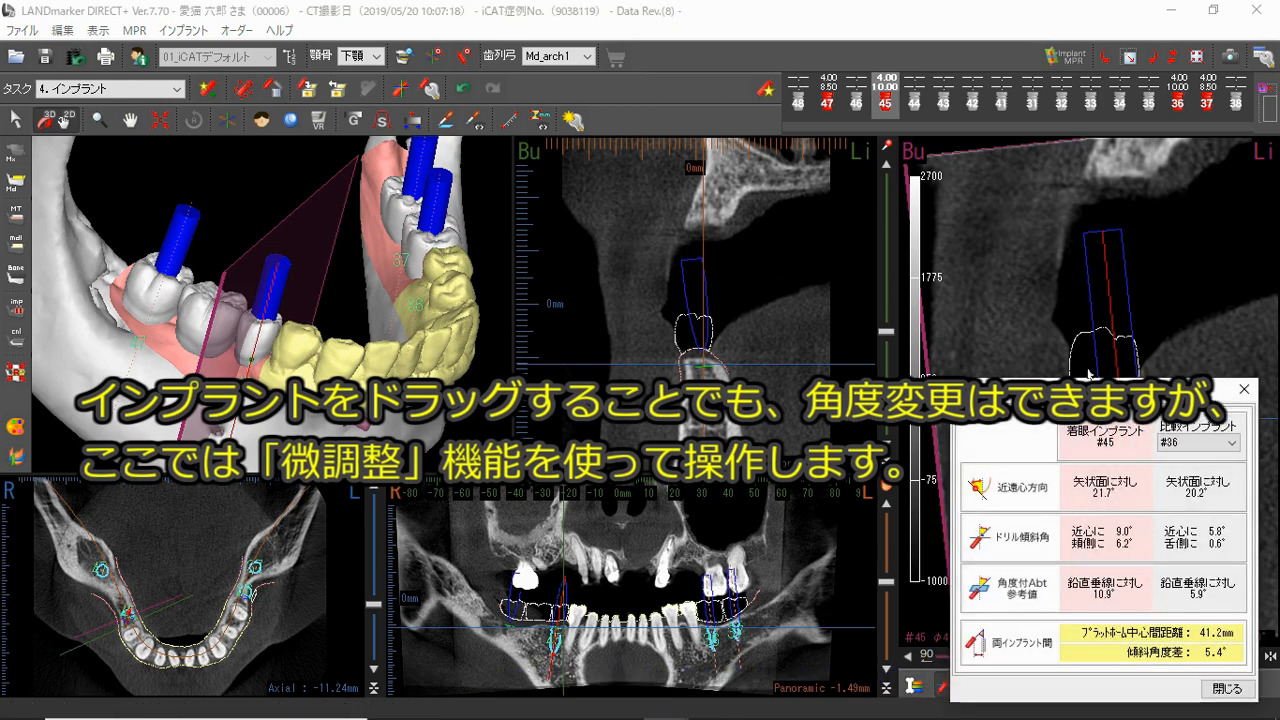
left_click_drag(1098, 392, 651, 363)
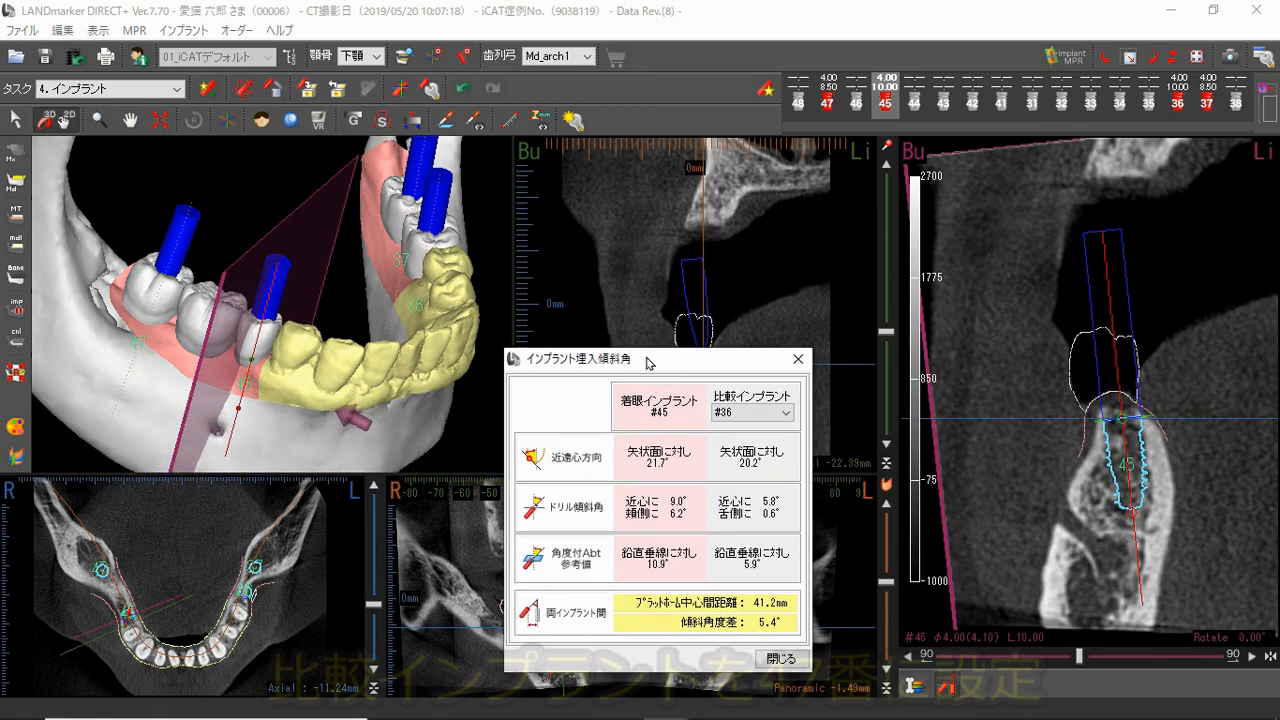
left_click(741, 411)
left_click(741, 439)
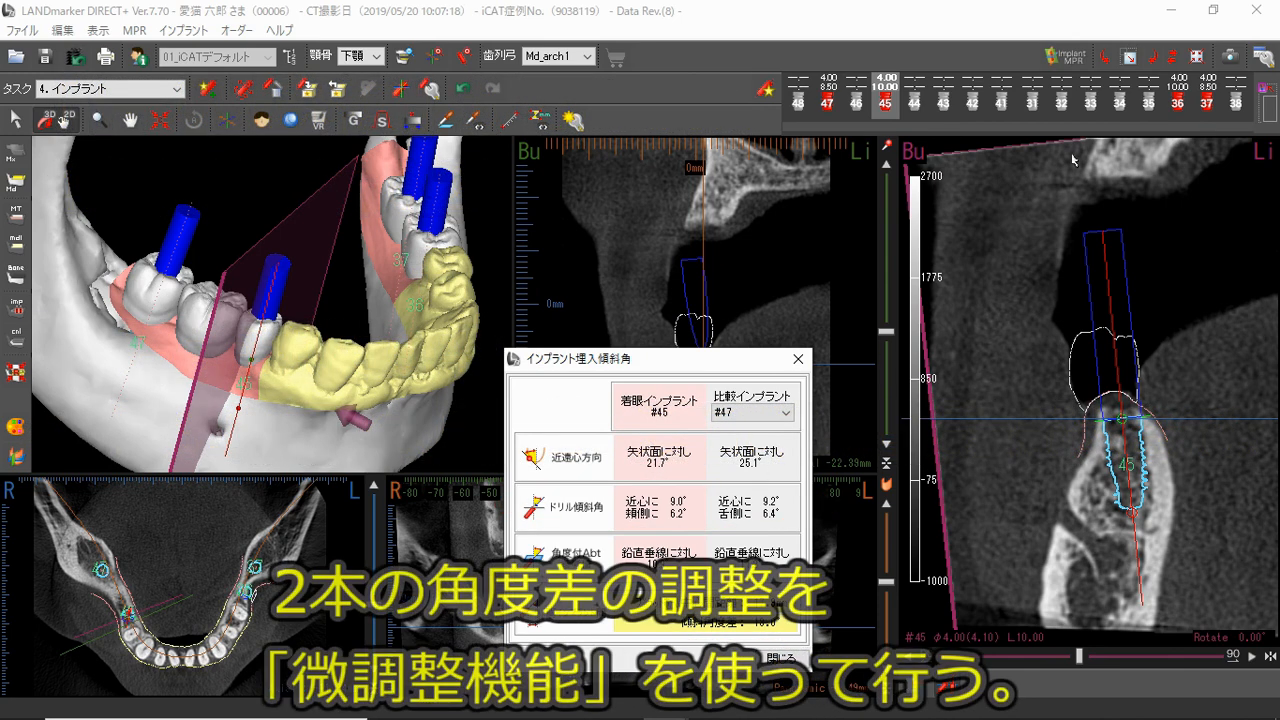
Maximize the 3D view, hide the mandible bone and the missing-tooth model, and make the remaining tooth model semi-transparent.
left_click(1128, 56)
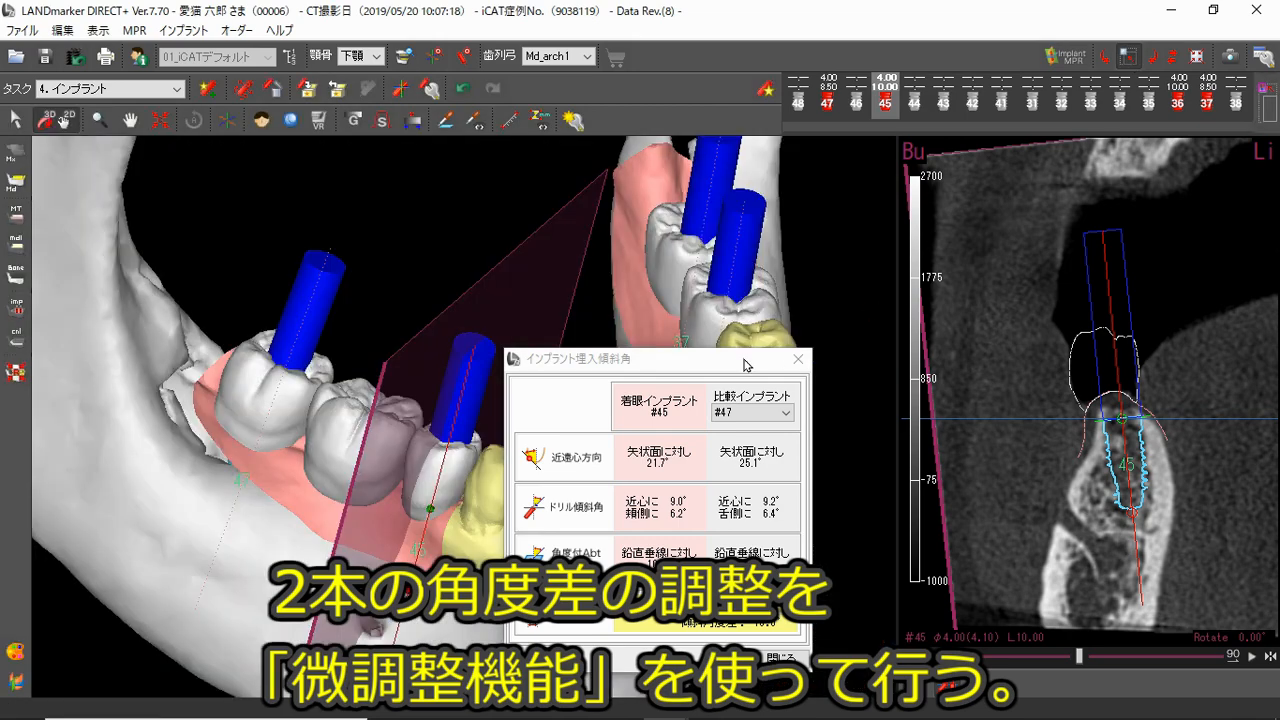
left_click_drag(744, 360, 948, 30)
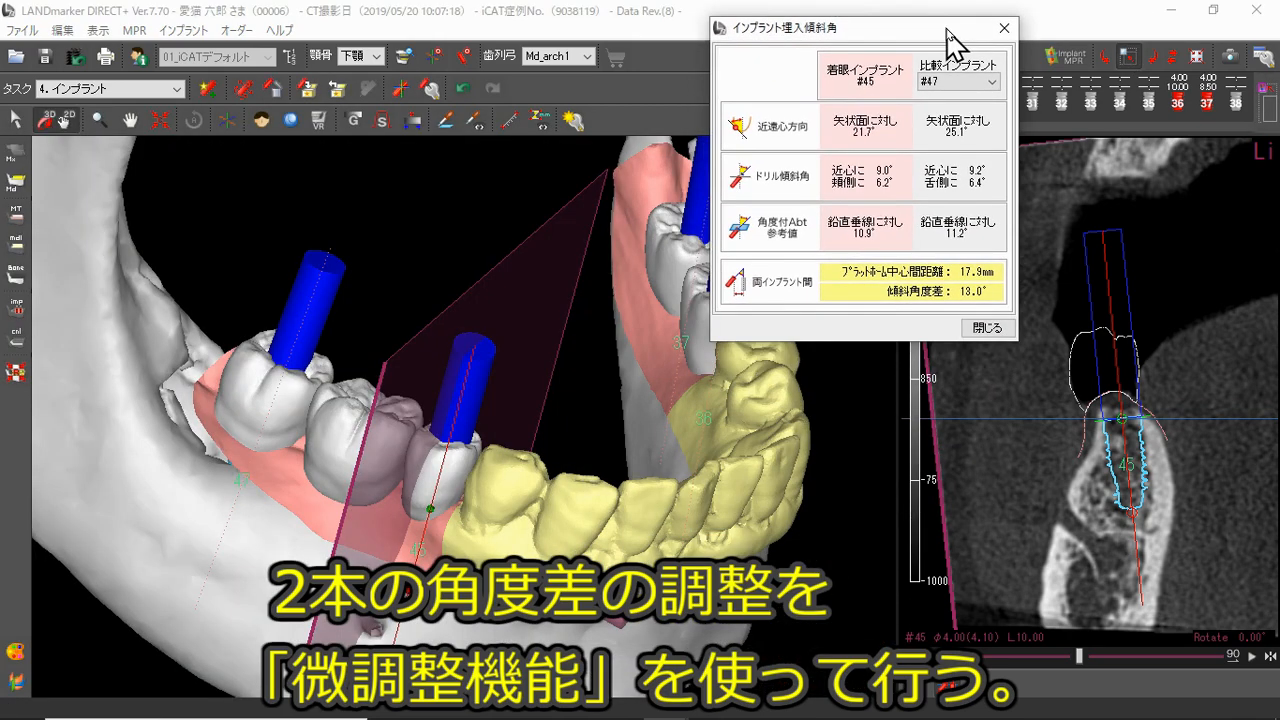
left_click(16, 281)
left_click(16, 281)
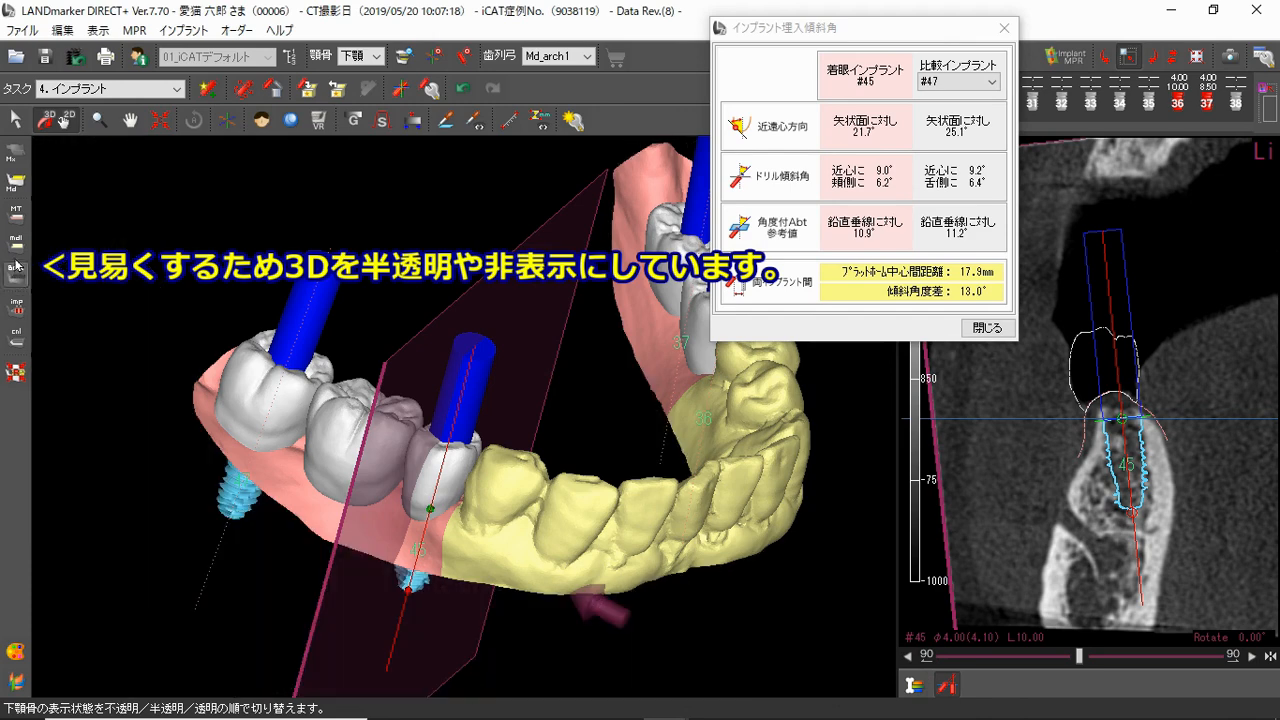
left_click(16, 244)
left_click(24, 224)
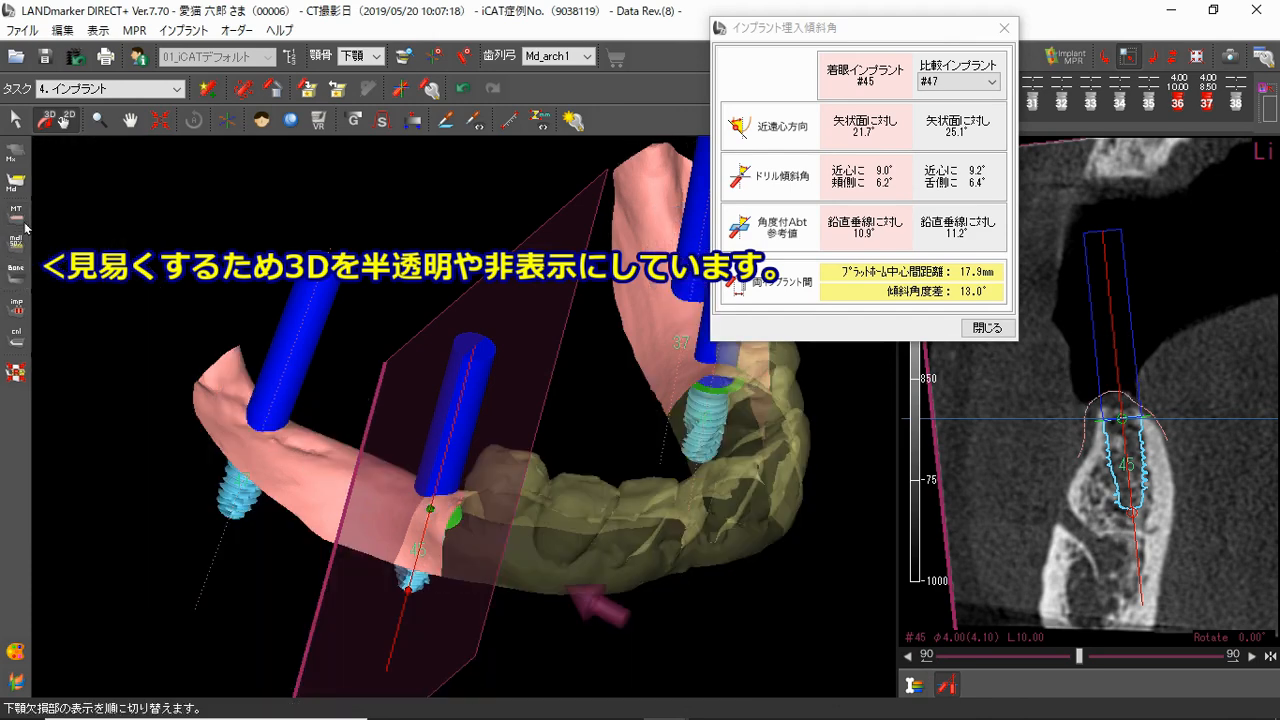
left_click(25, 225)
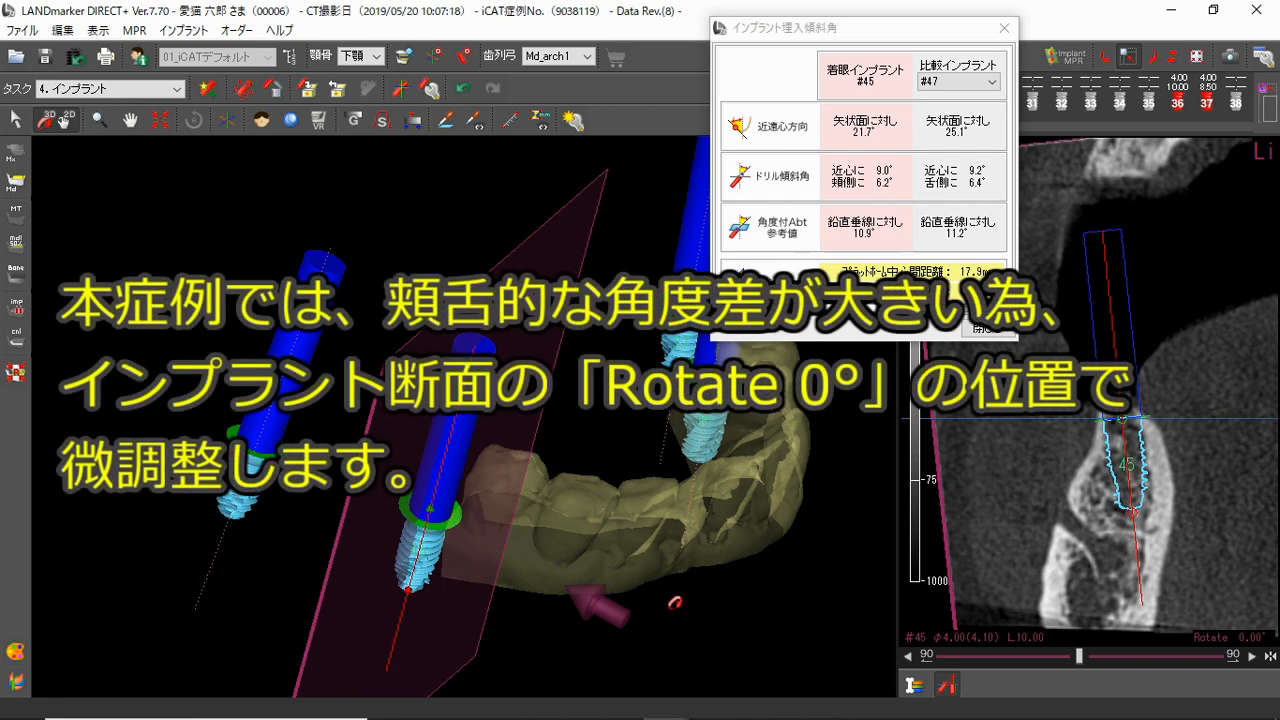
left_click_drag(675, 603, 484, 452)
left_click_drag(648, 470, 520, 412)
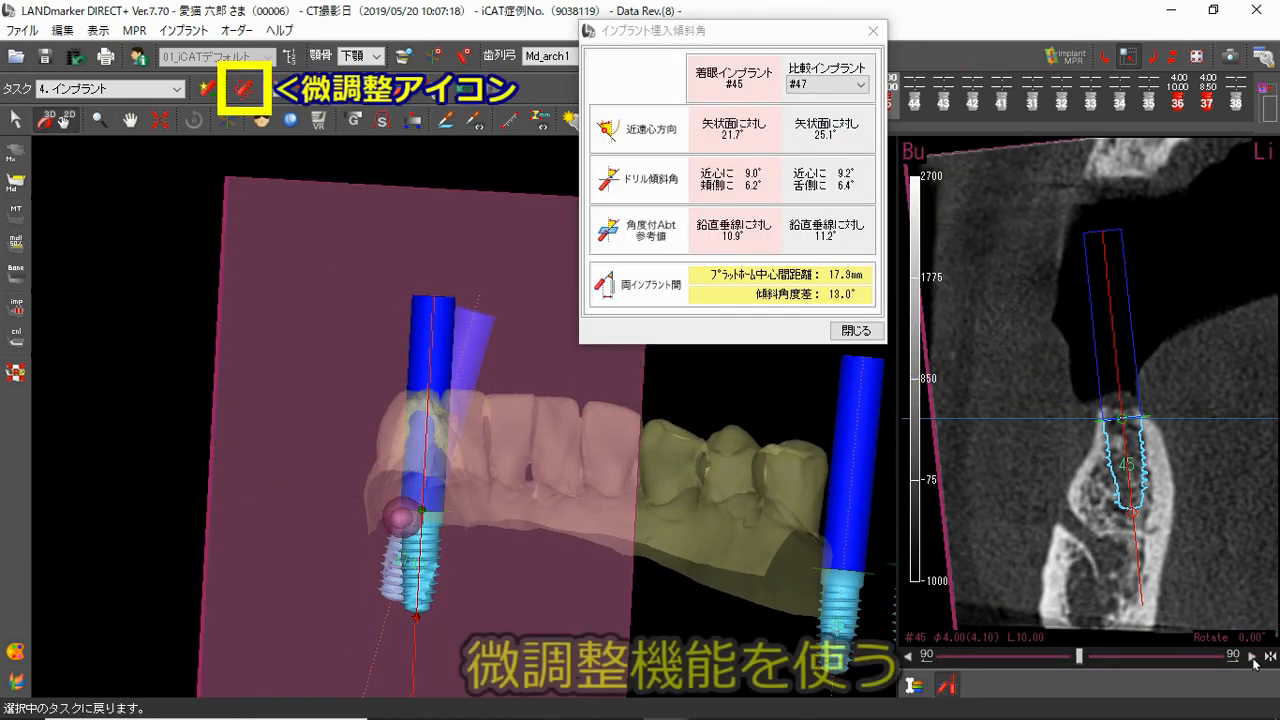
Use fine adjustment to rotate implant #45 twice by 2.0° in the Rotate 0° section, swinging its apex buccally.
left_click(243, 88)
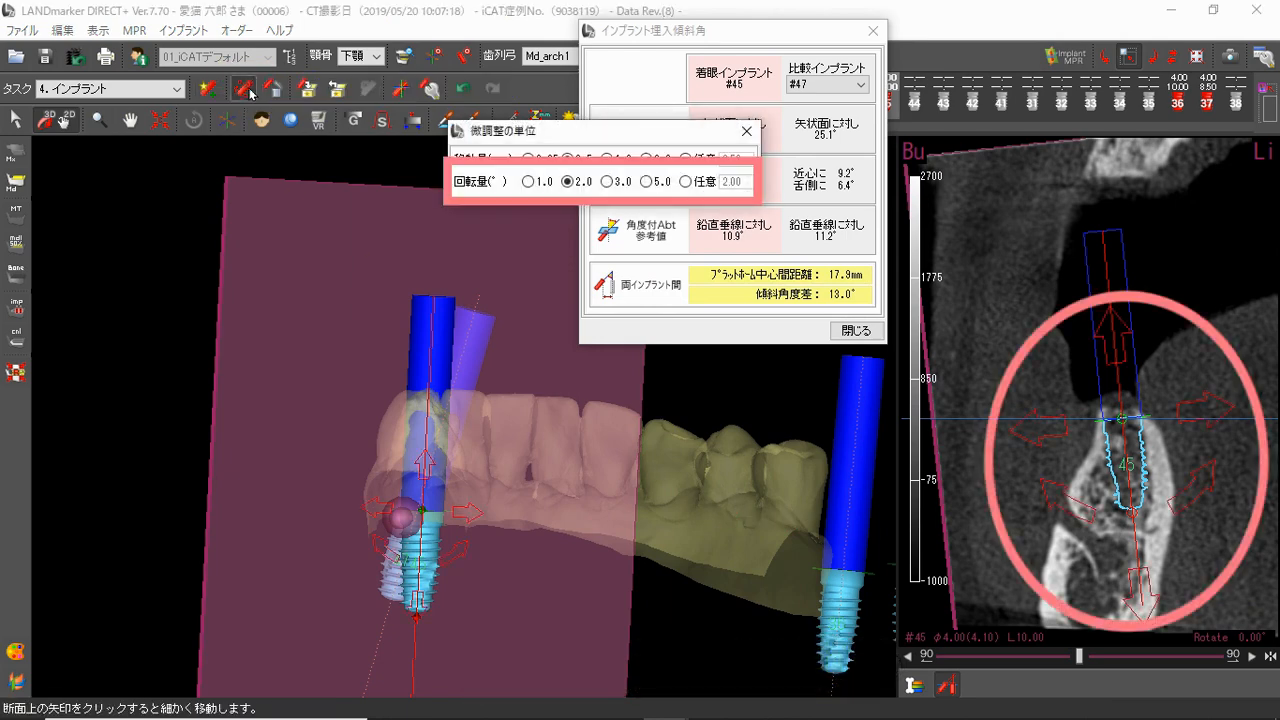
left_click(1071, 510)
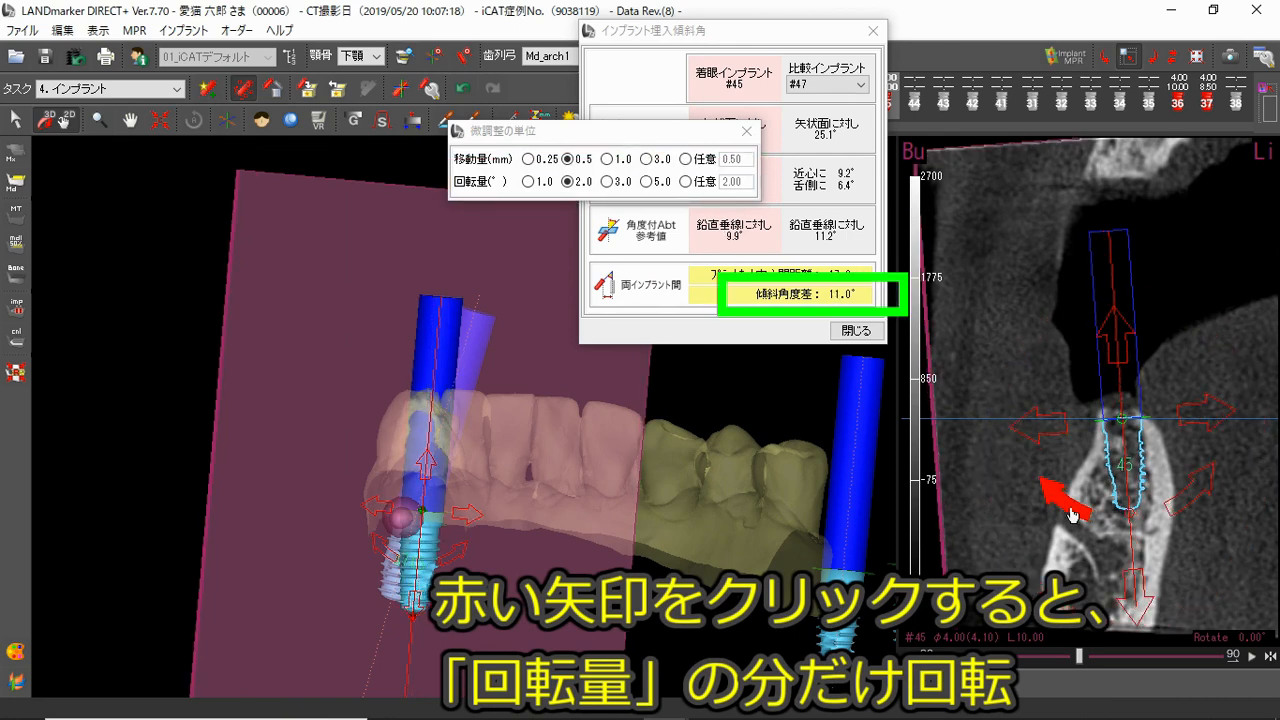
left_click(1072, 514)
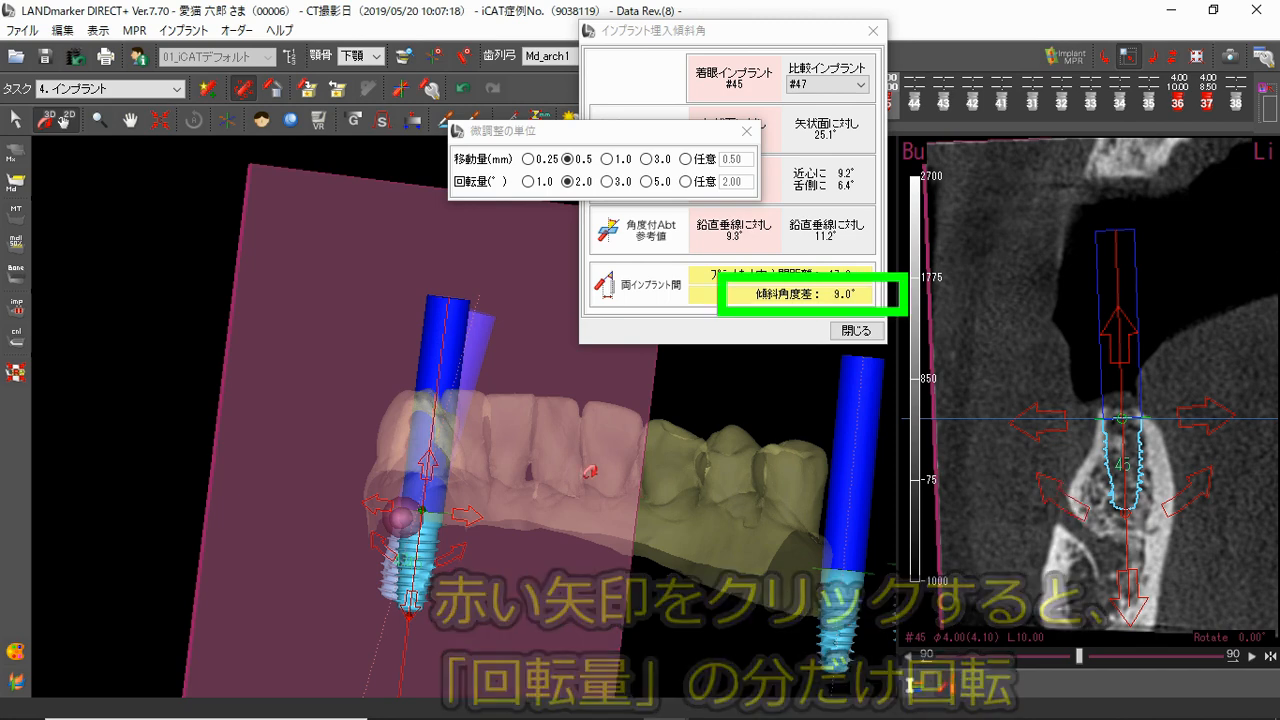
Turn the section of implant #45 to -33.97° and rotate the implant's apex buccally in that plane in 2.0° increments.
left_click_drag(373, 366, 512, 620)
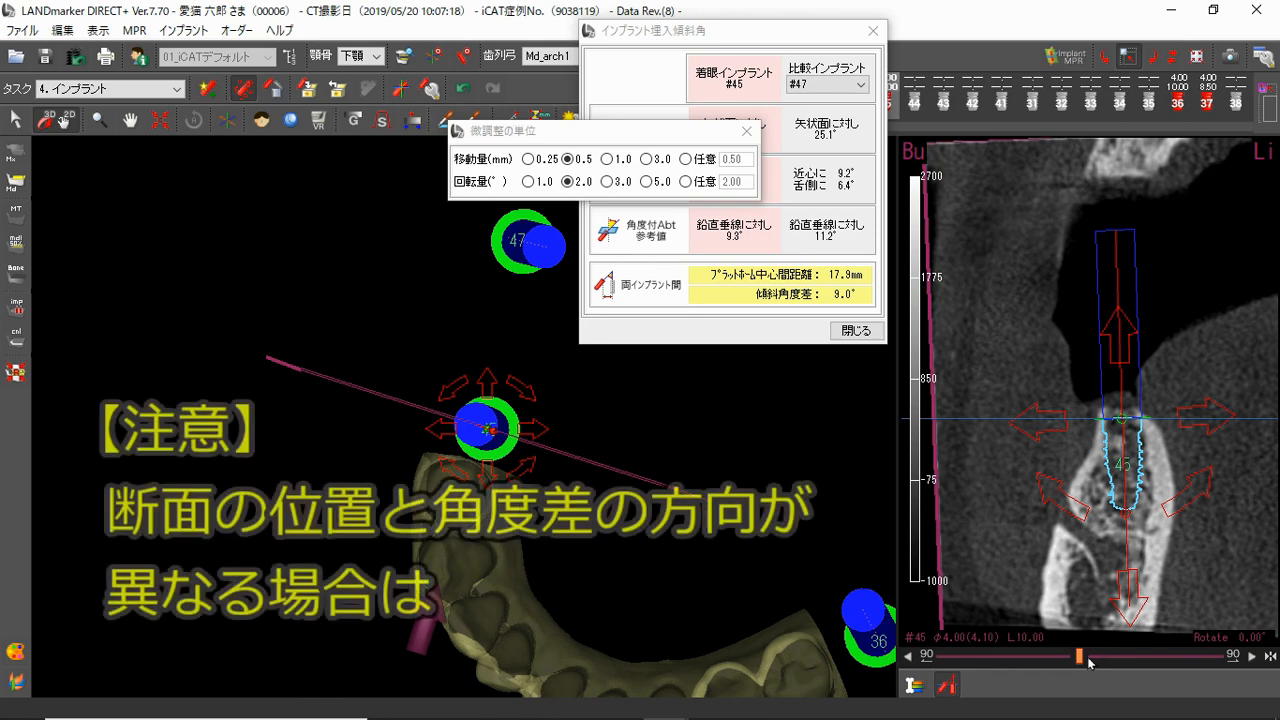
left_click_drag(1078, 657, 1013, 658)
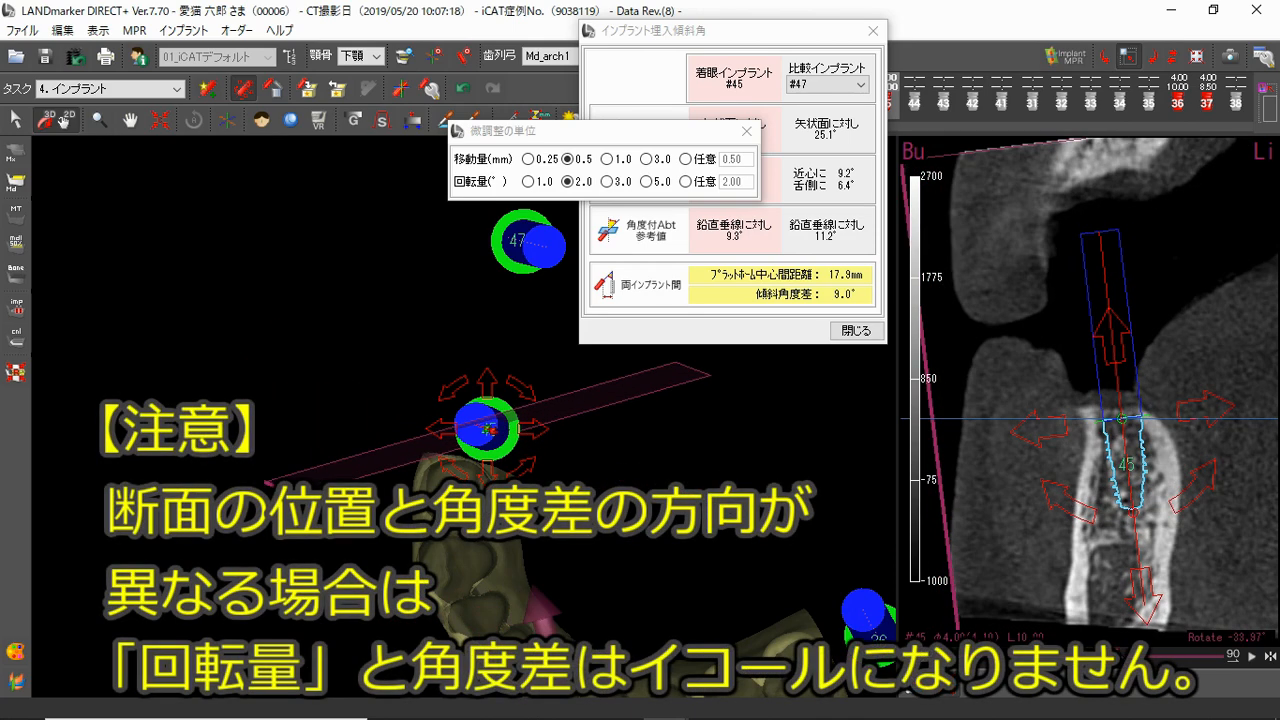
left_click(1078, 512)
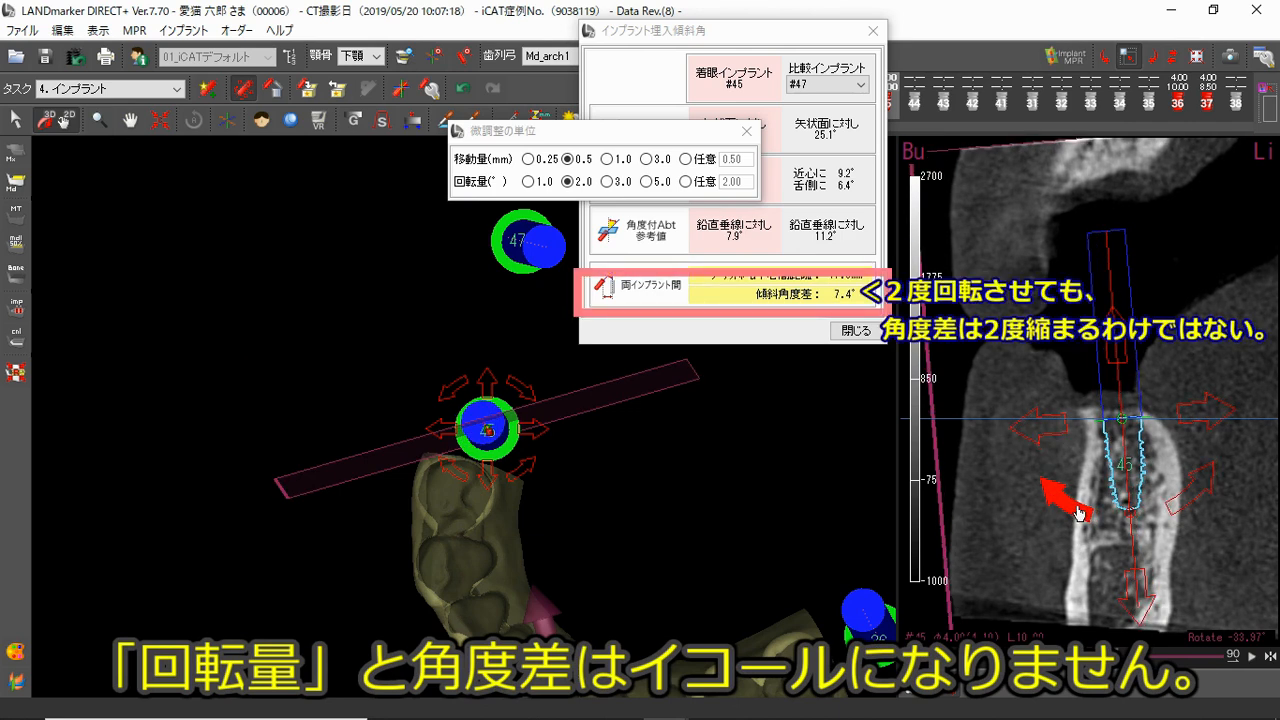
left_click(1078, 512)
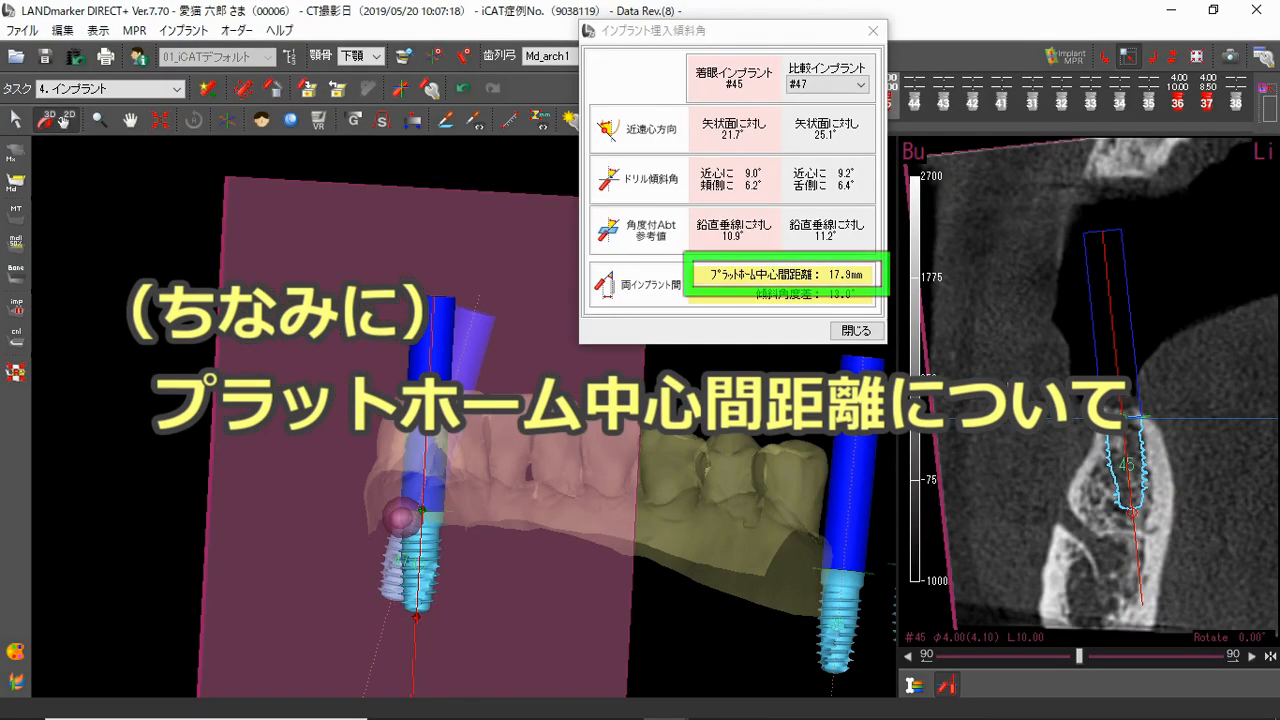
Turn the section of implant #45 to 81.55° and measure the distance between the facing platform edges of implants #47 and #45.
left_click_drag(1079, 657, 959, 657)
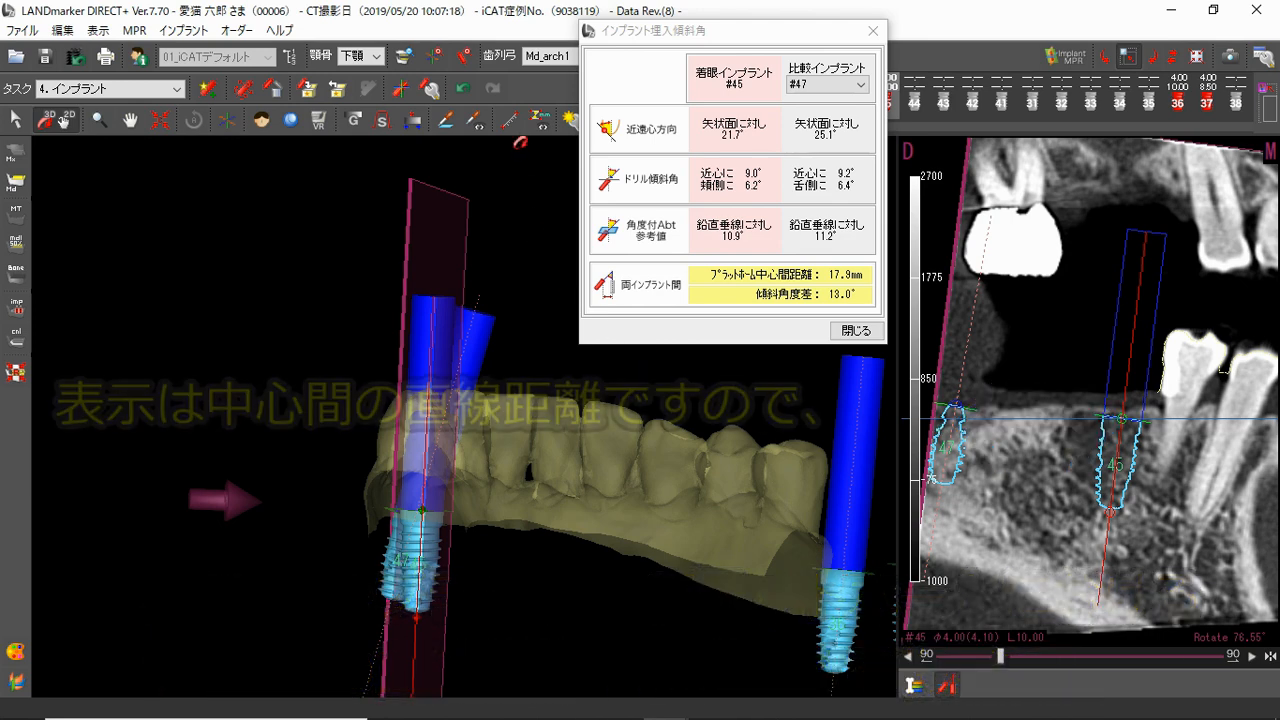
left_click(517, 120)
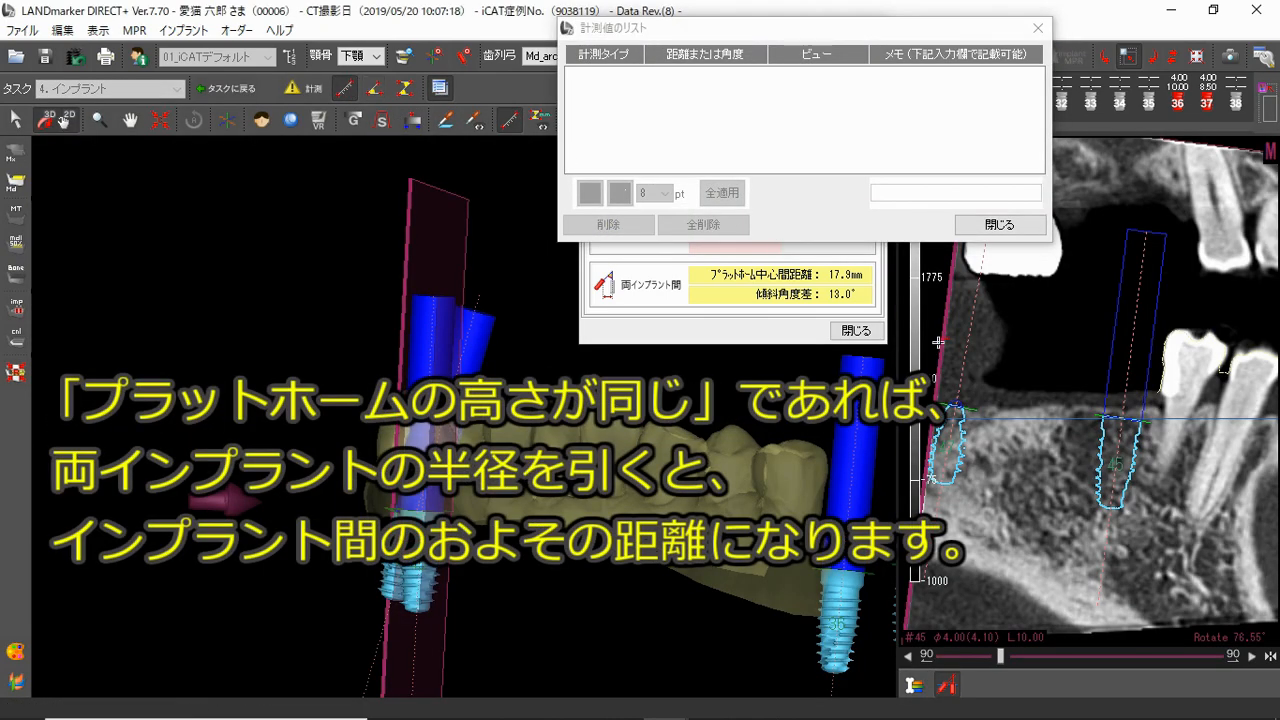
scroll(974, 422, "down", 1)
scroll(974, 422, "up", 2)
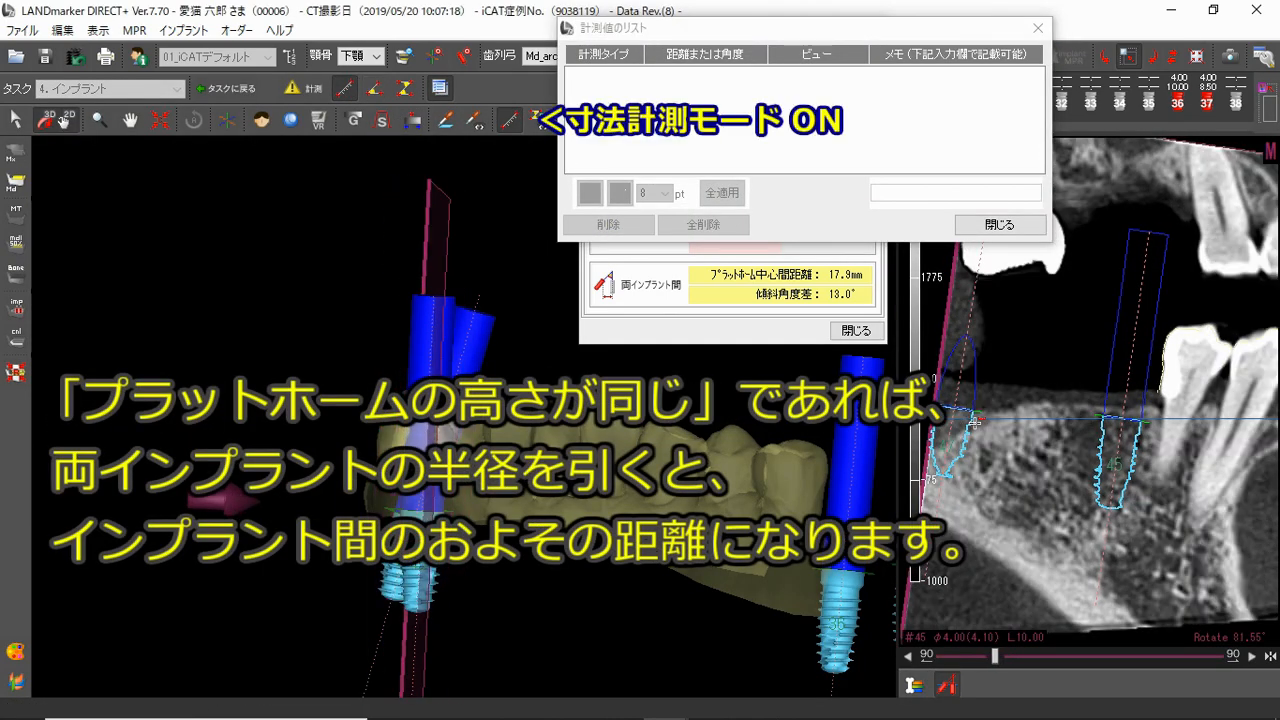
left_click(975, 412)
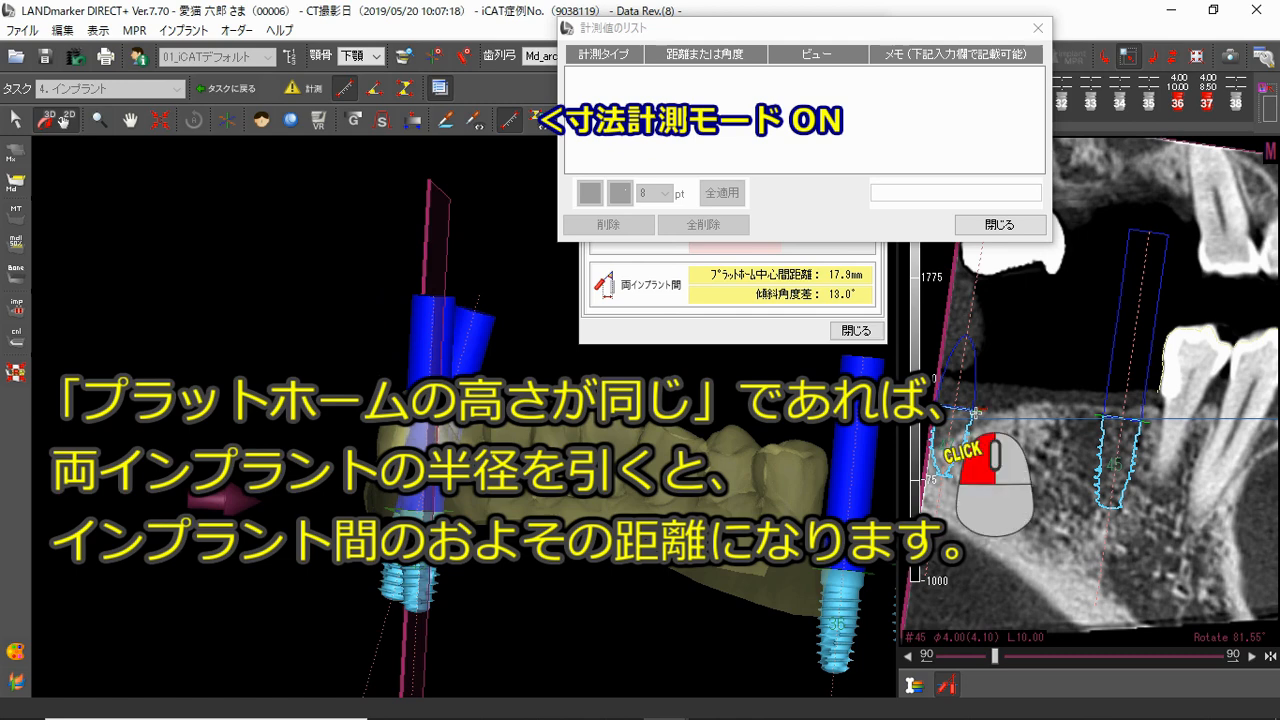
left_click(1101, 416)
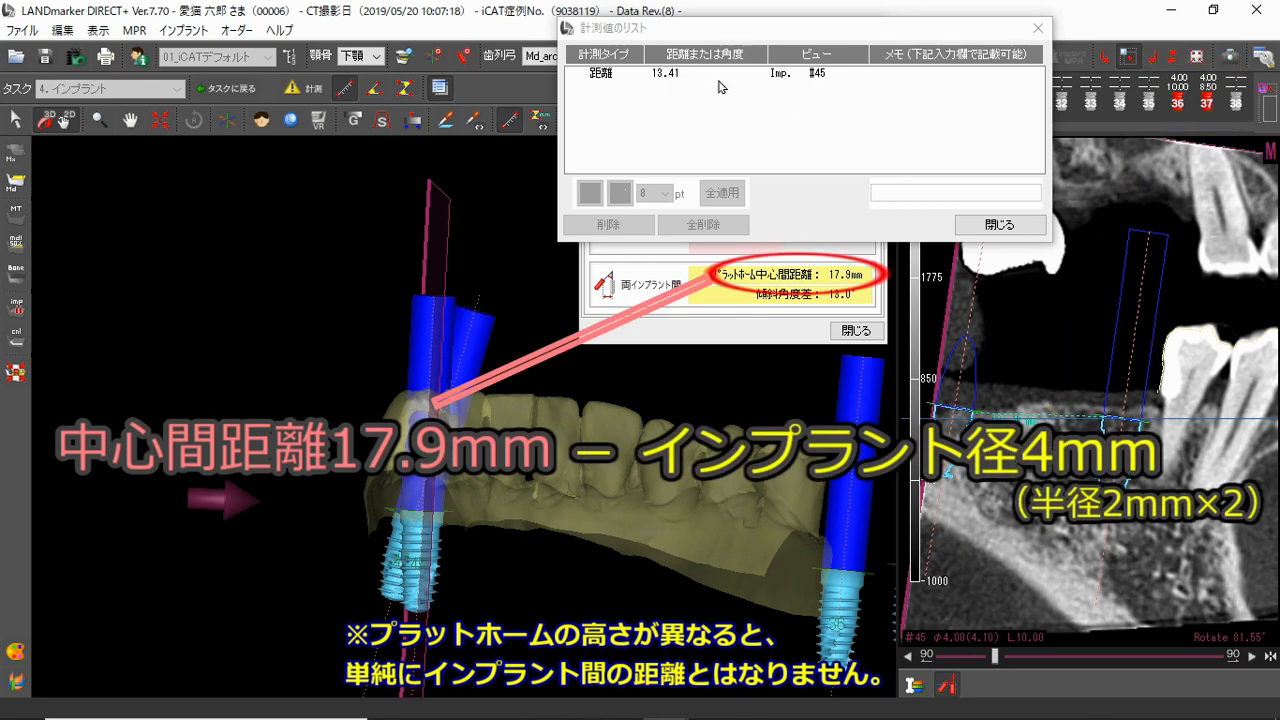
left_click(672, 78)
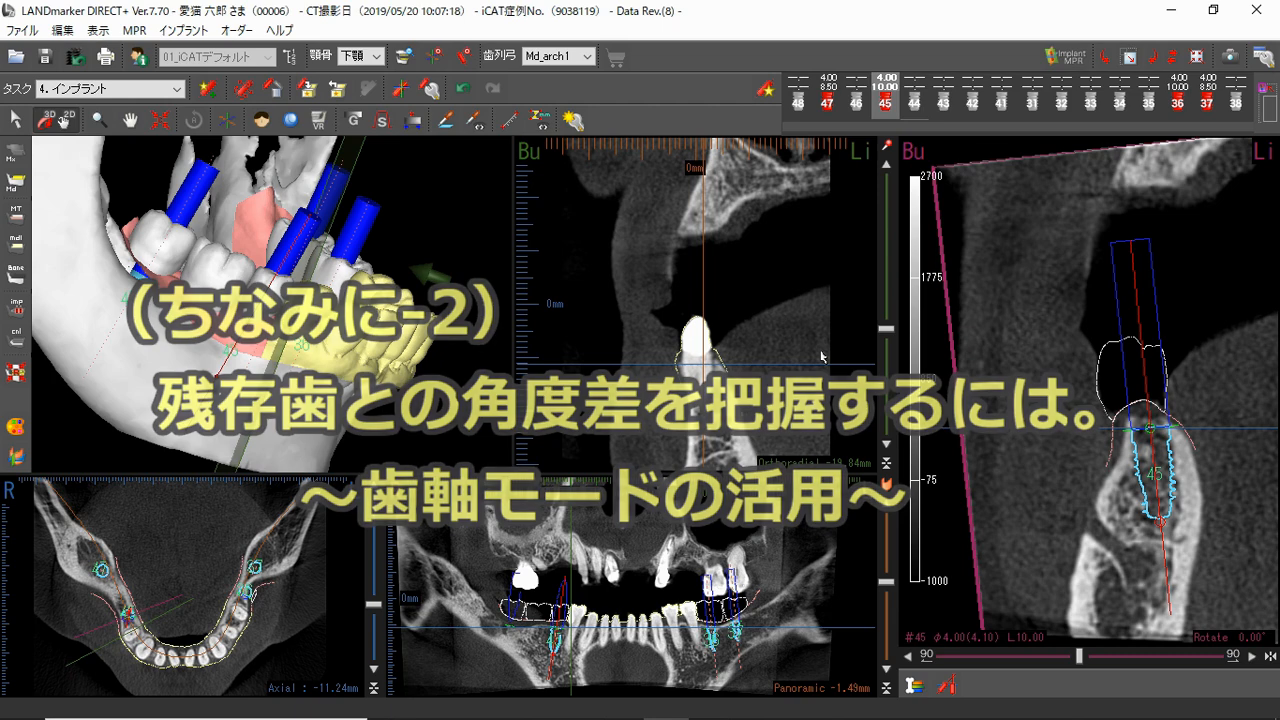
Place a new entry on the remaining tooth in the cross-section, assign it tooth number 44, and set its type to tooth axis (歯軸).
left_click(210, 89)
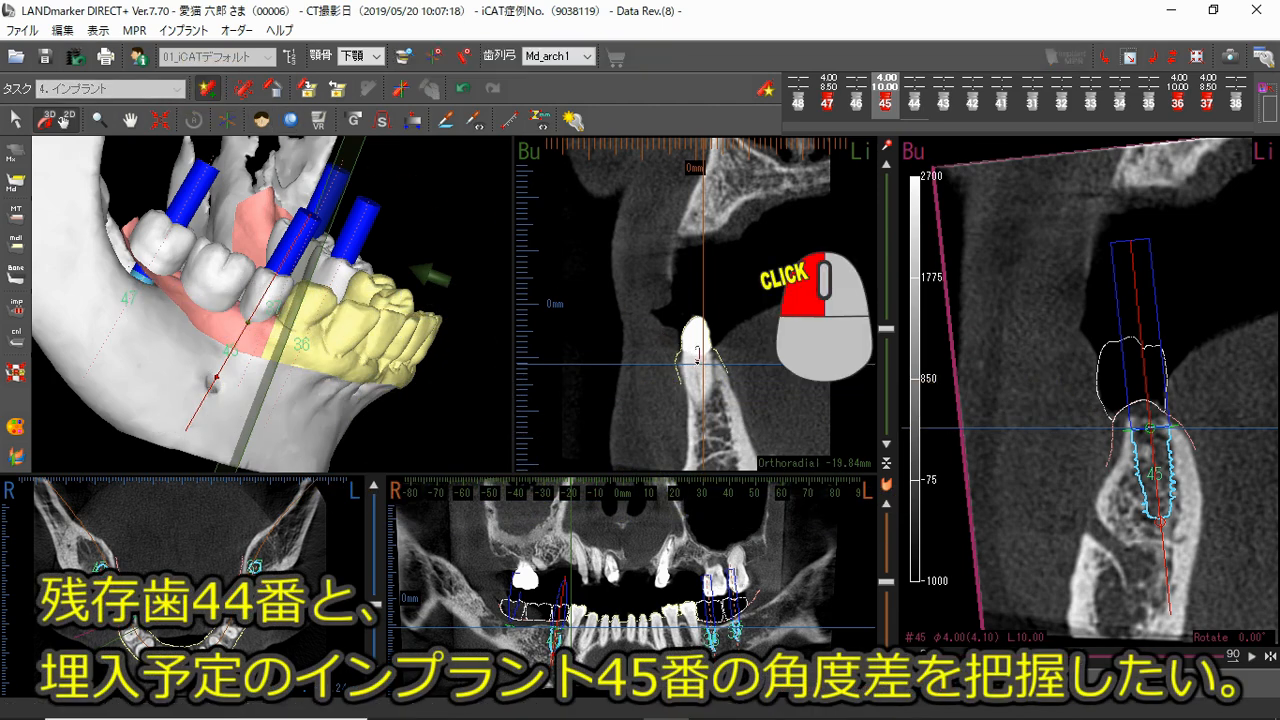
left_click(710, 428)
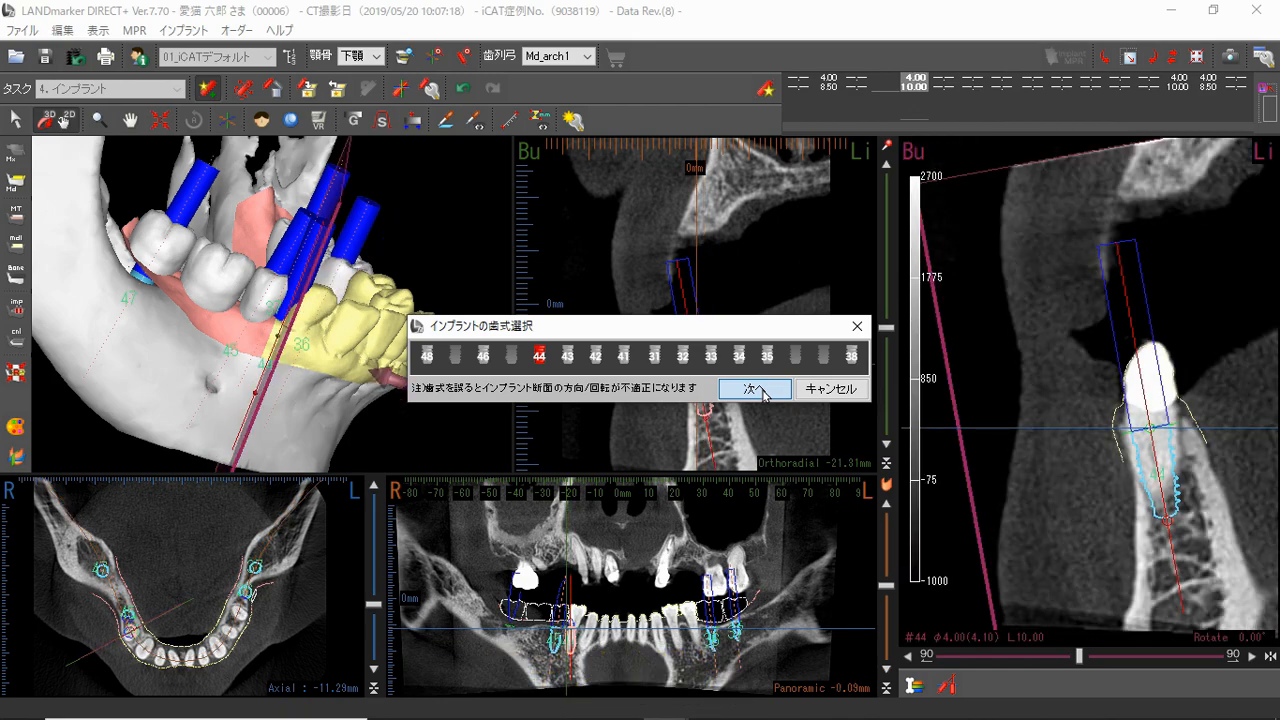
left_click(759, 390)
left_click(670, 335)
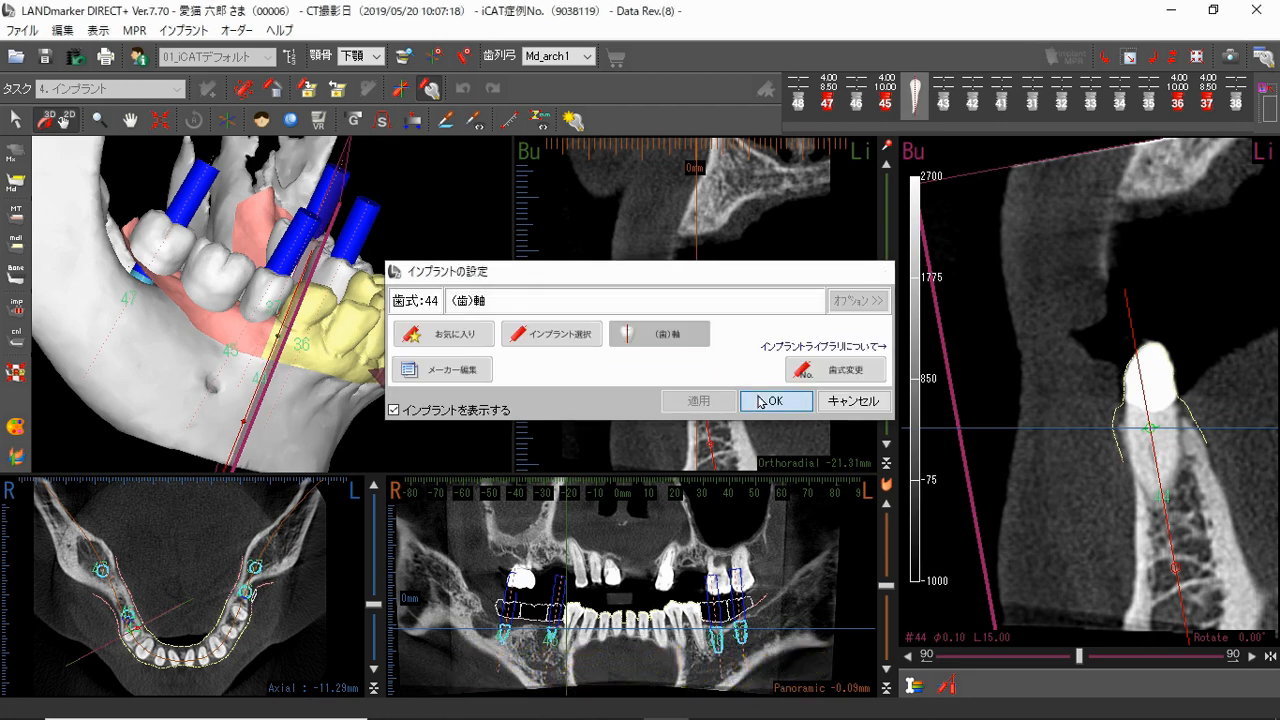
left_click(762, 401)
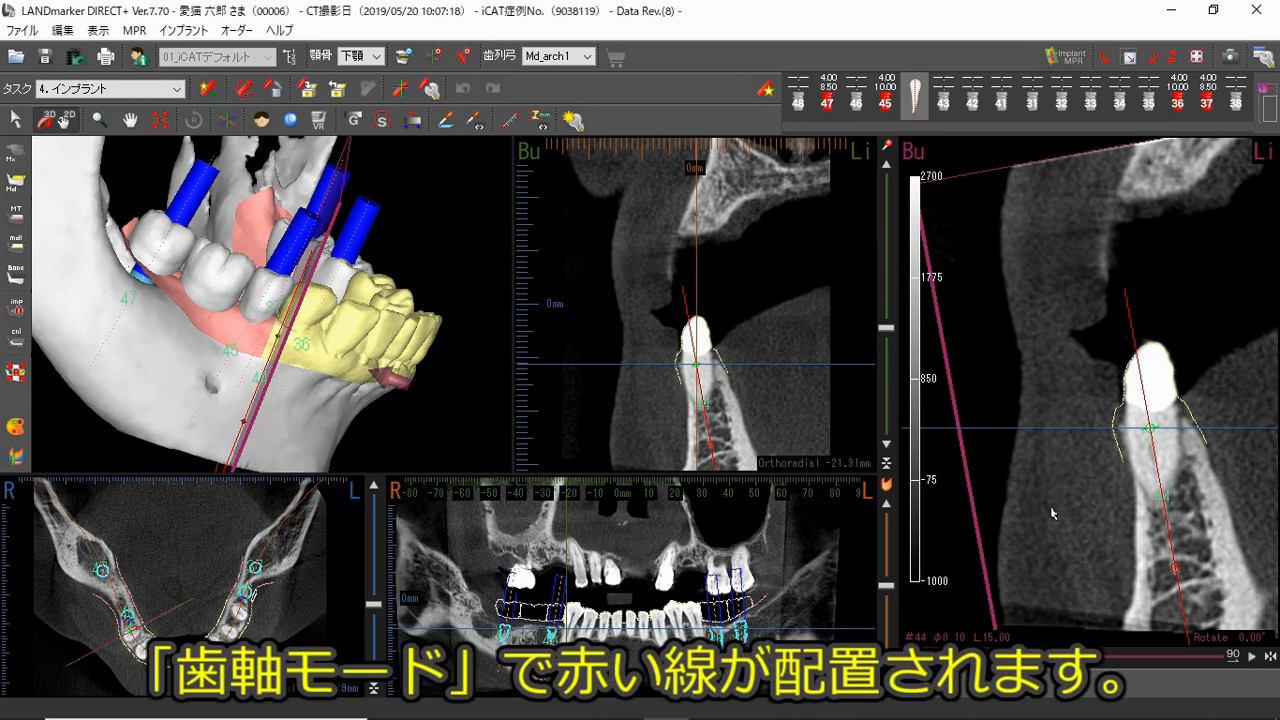
Align the red axis line with the long axis of tooth 44 in the sections rotated to 65° and 50°.
scroll(1051, 513, "down", 7)
scroll(1102, 499, "down", 6)
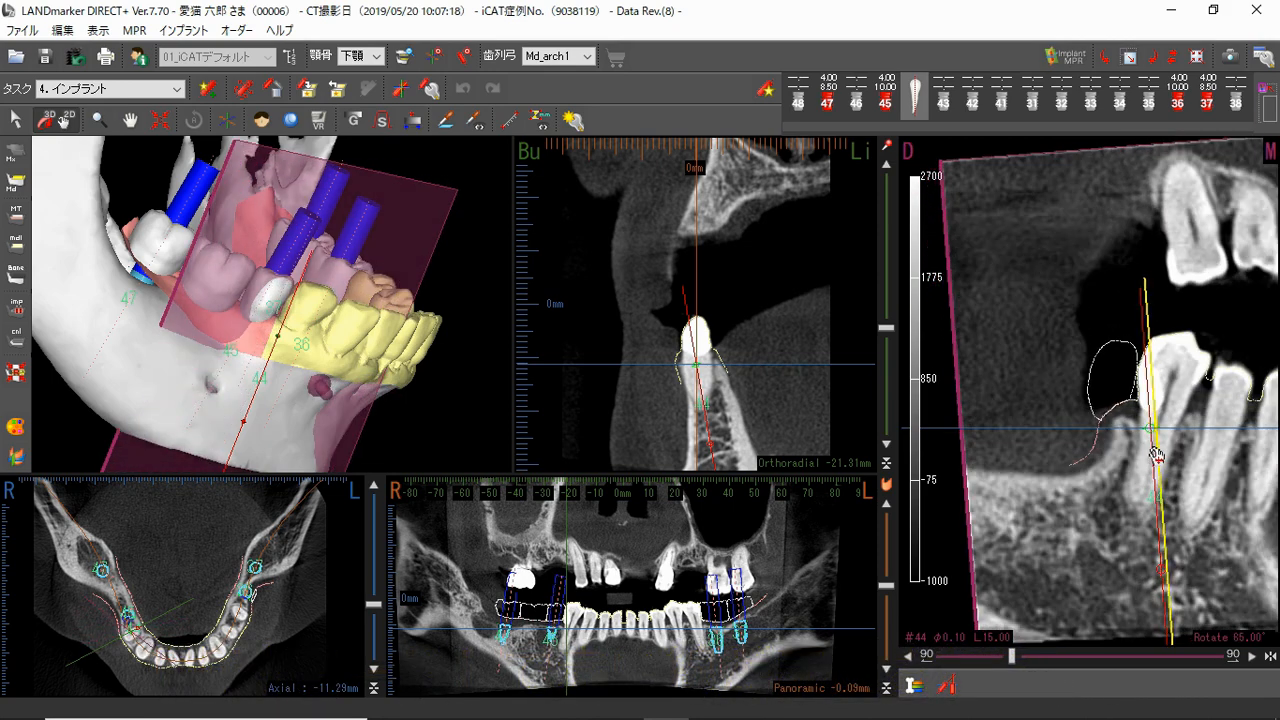
left_click_drag(1153, 468, 1120, 630)
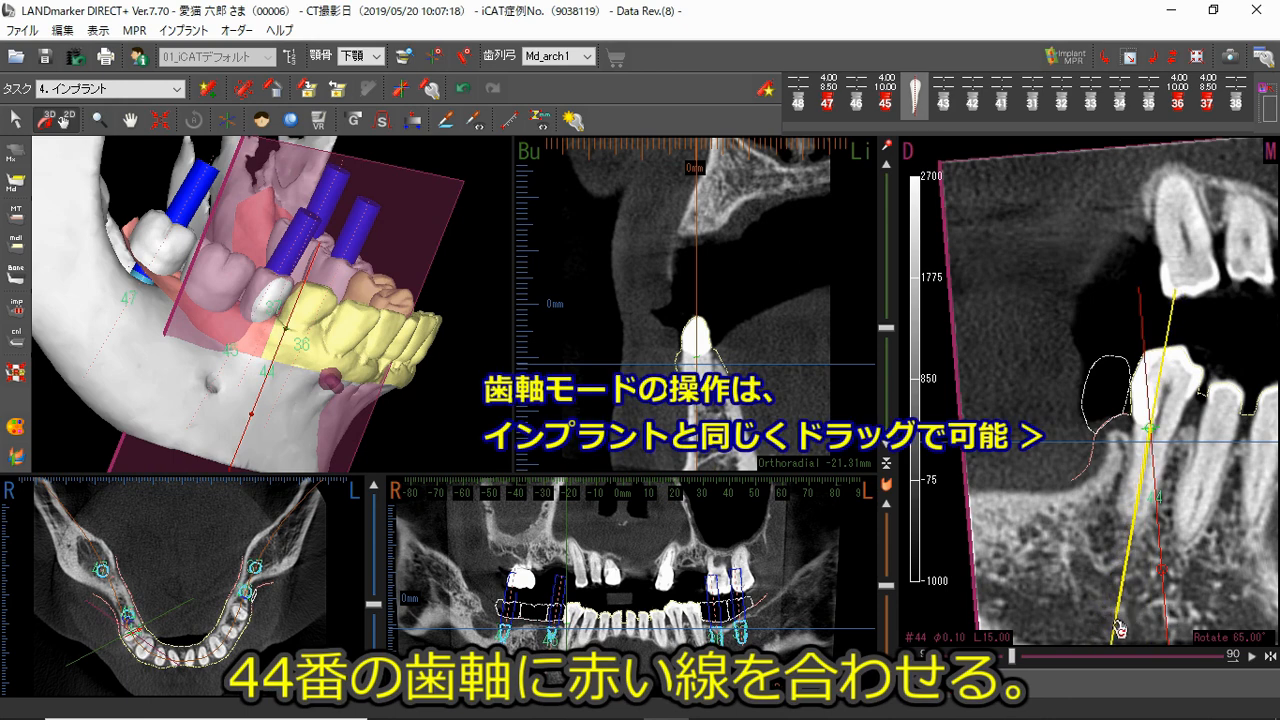
scroll(1057, 538, "down", 3)
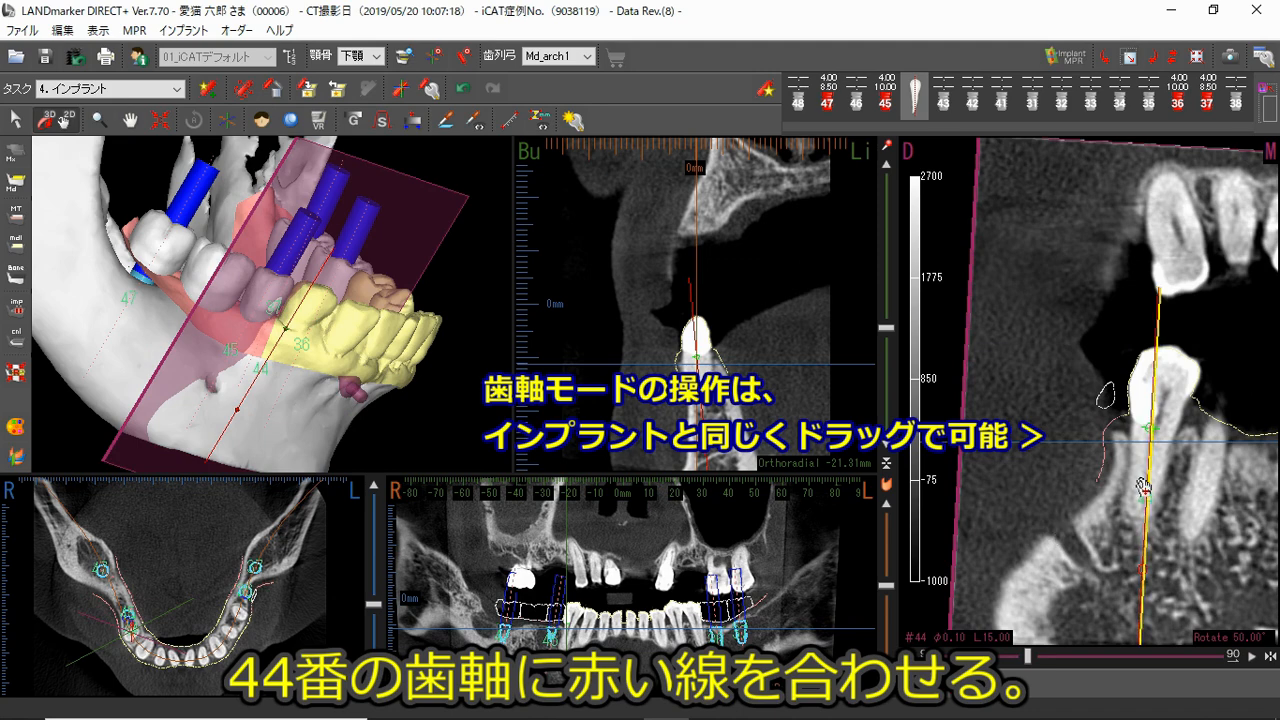
left_click_drag(1143, 487, 1144, 487)
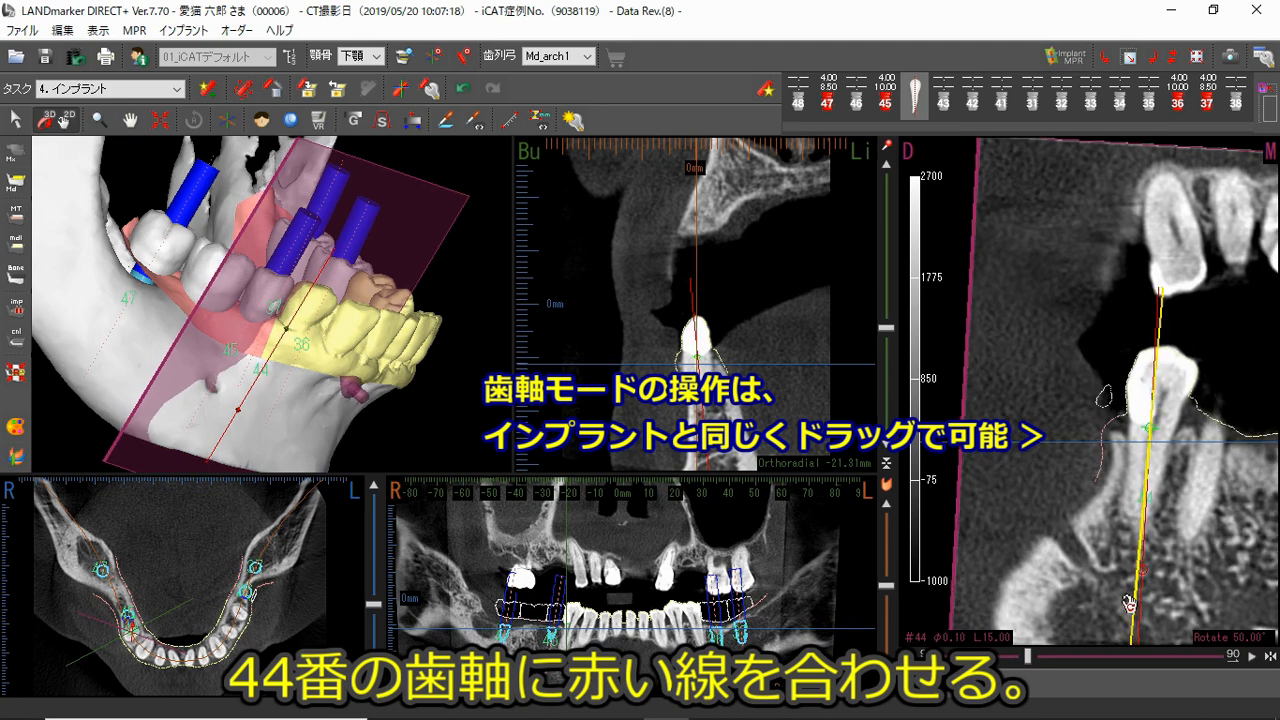
Refine the tooth 44 axis line along the root in the sections rotated to 100°, 130° and 80°.
scroll(1070, 570, "down", 5)
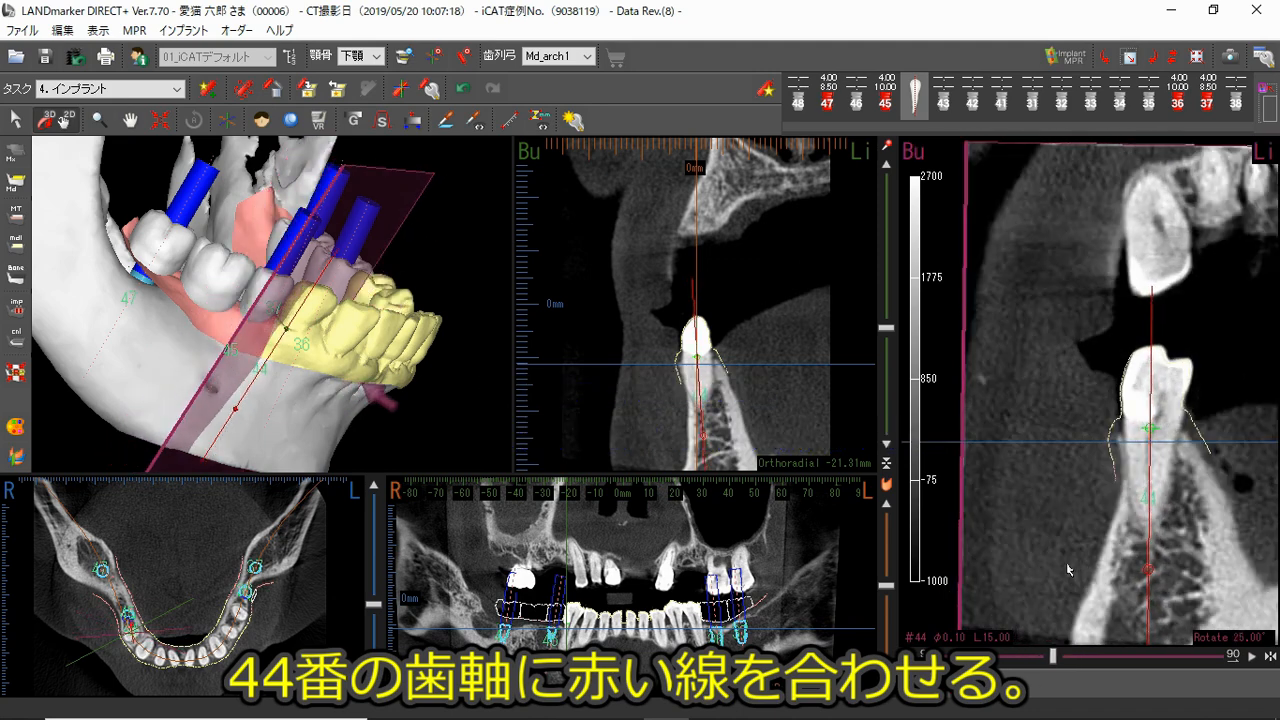
scroll(1068, 570, "up", 15)
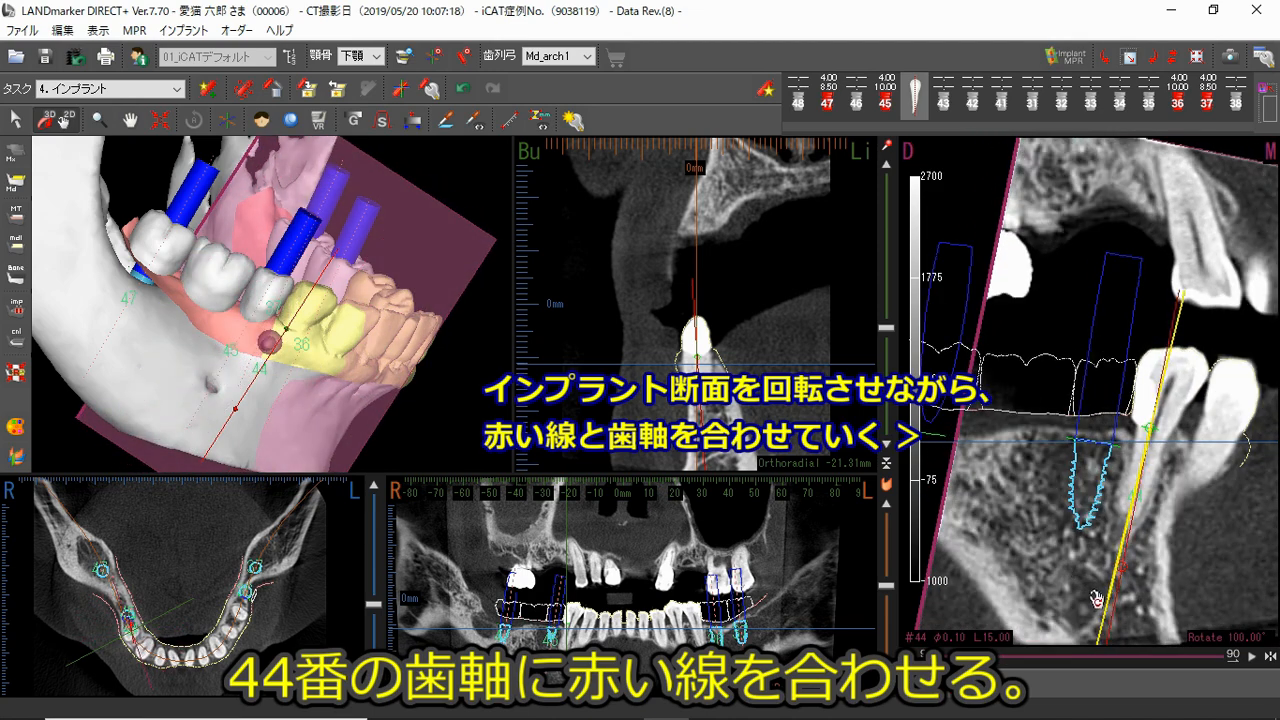
left_click_drag(1139, 500, 1140, 487)
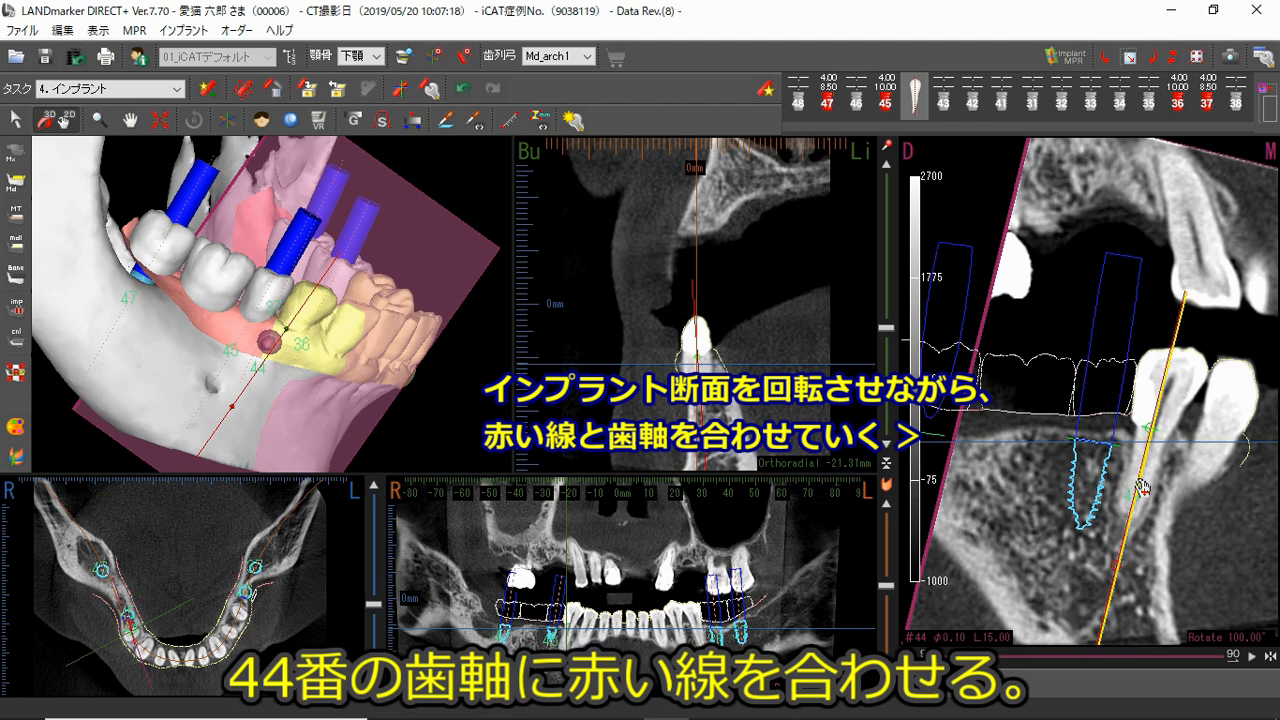
scroll(1109, 614, "down", 1)
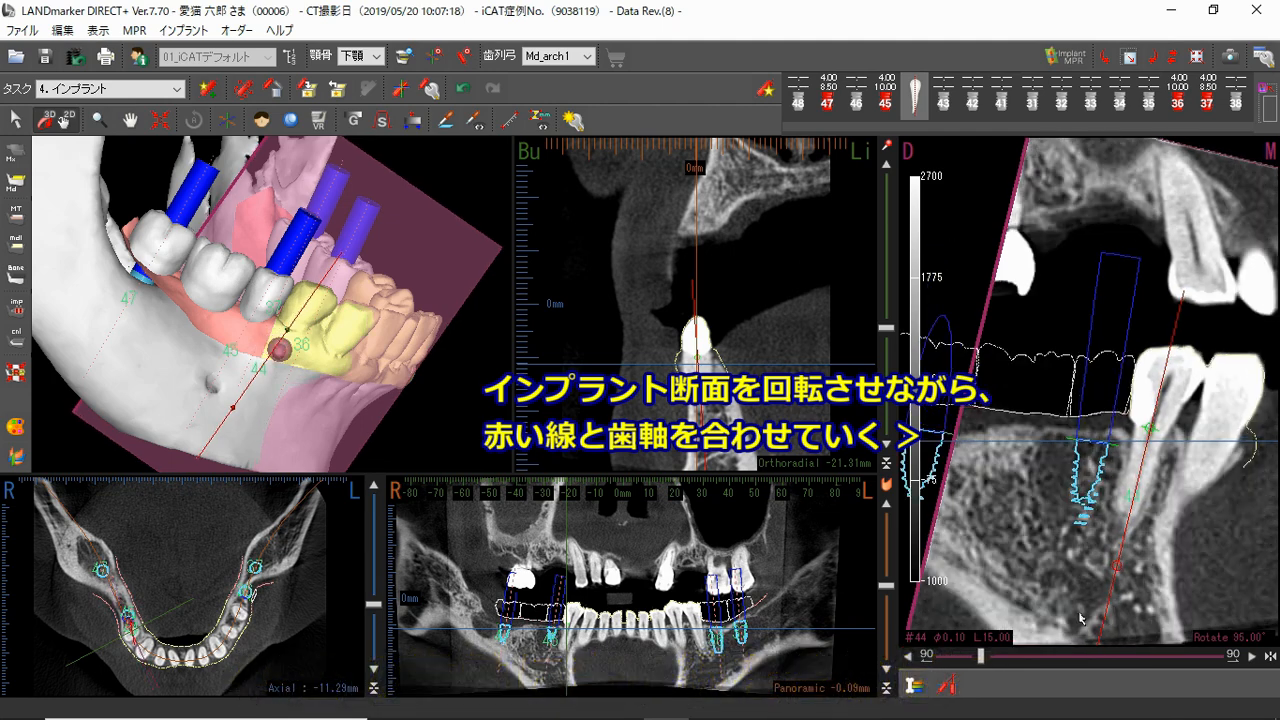
scroll(1041, 616, "up", 7)
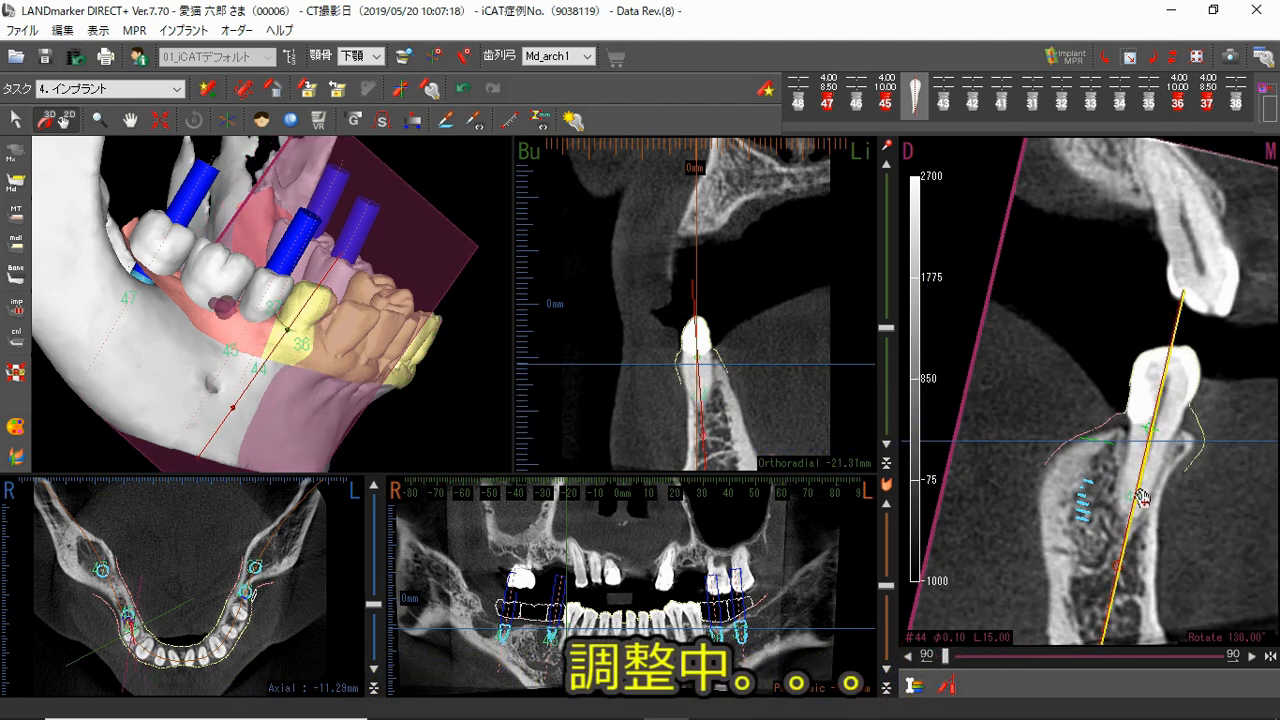
scroll(1043, 563, "down", 10)
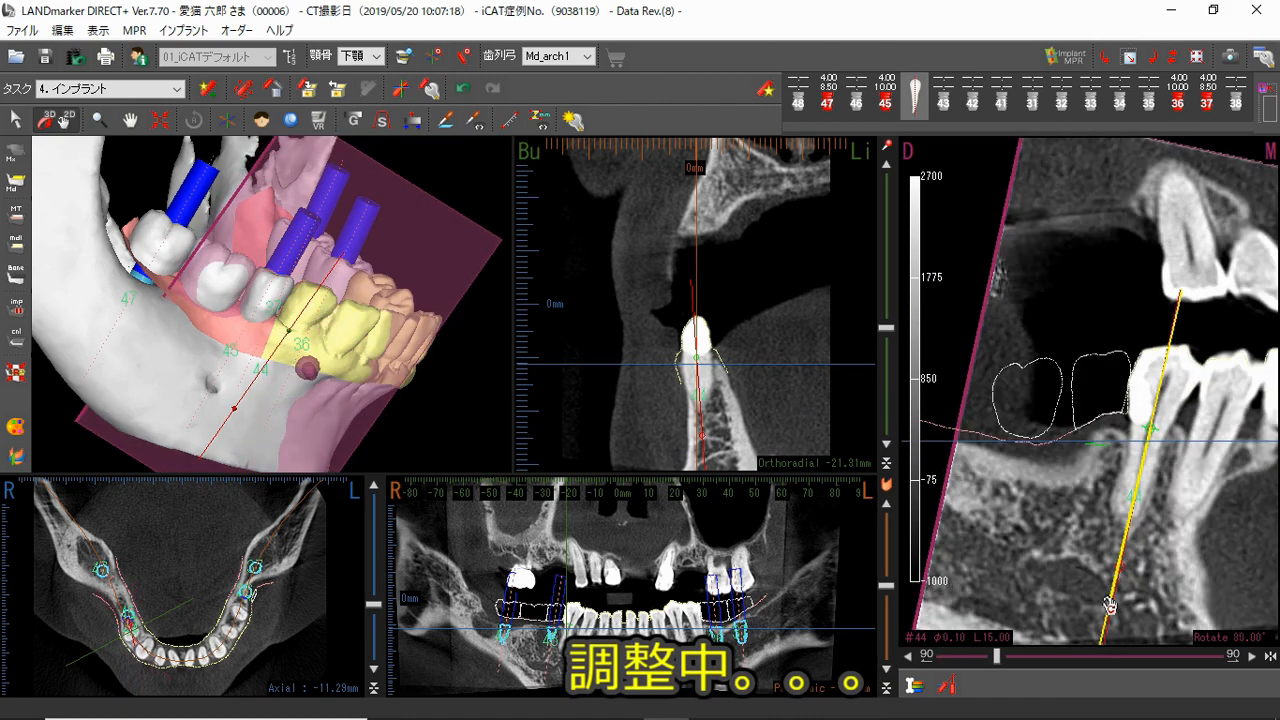
Fine-tune and check the tooth 44 axis line through section rotations from -130° to 130°, and reset the section to 0°.
scroll(1064, 567, "down", 17)
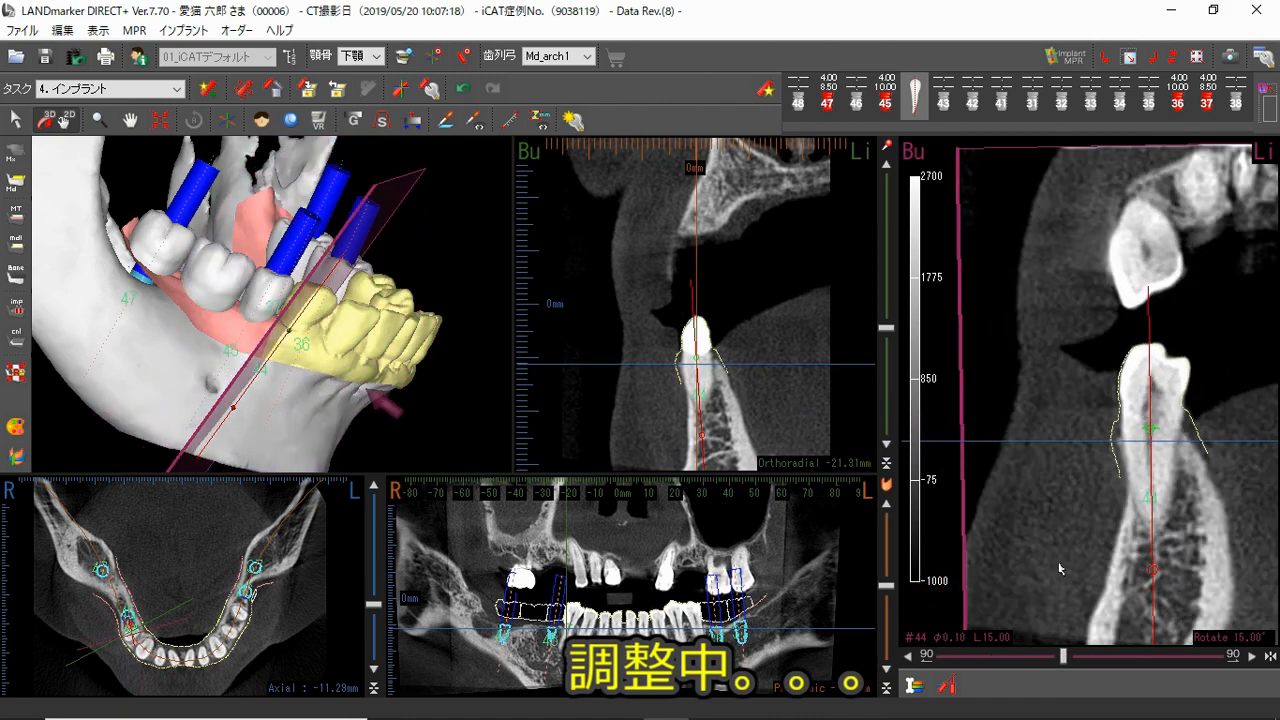
scroll(1059, 567, "down", 14)
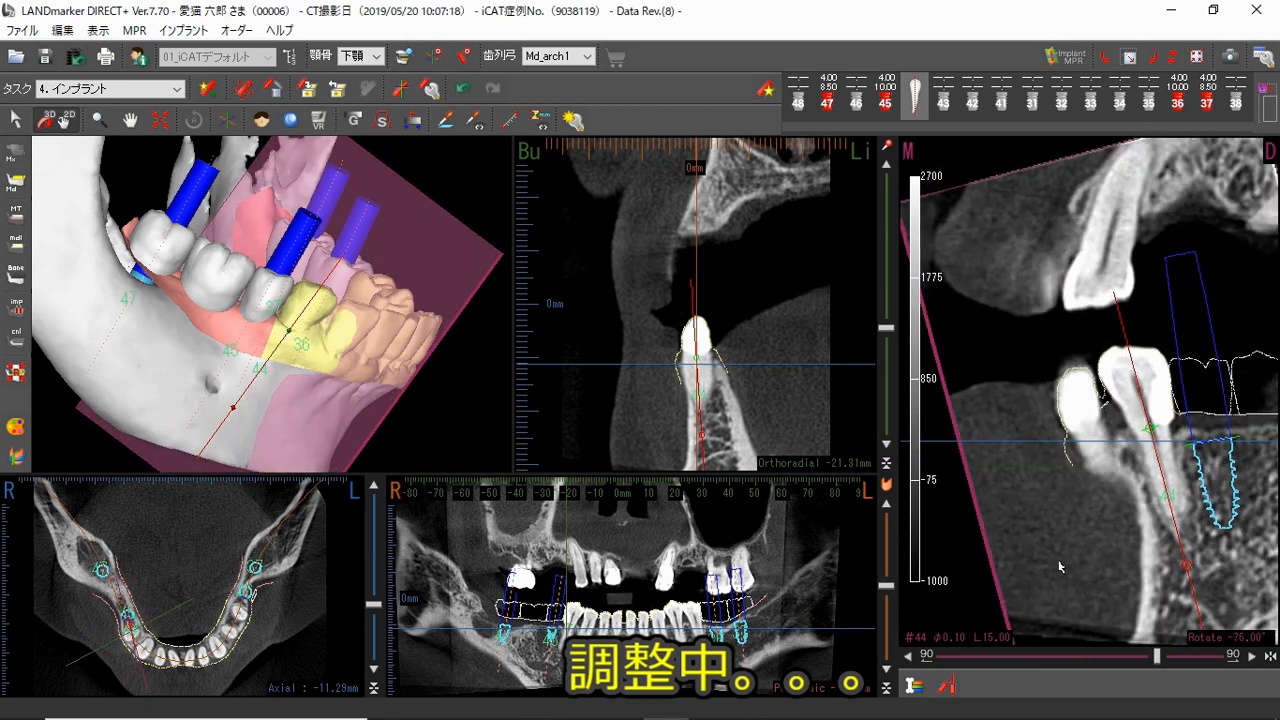
left_click_drag(1200, 610, 1198, 610)
scroll(1114, 533, "down", 11)
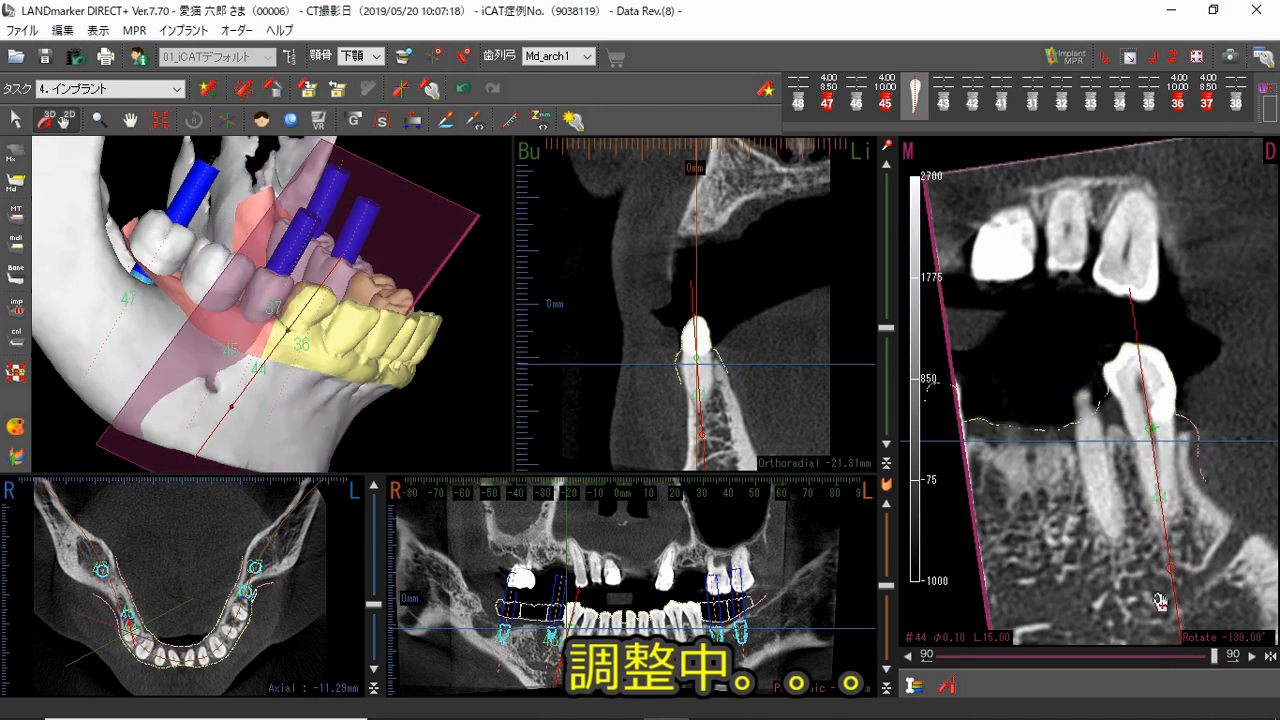
left_click_drag(1214, 660, 946, 661)
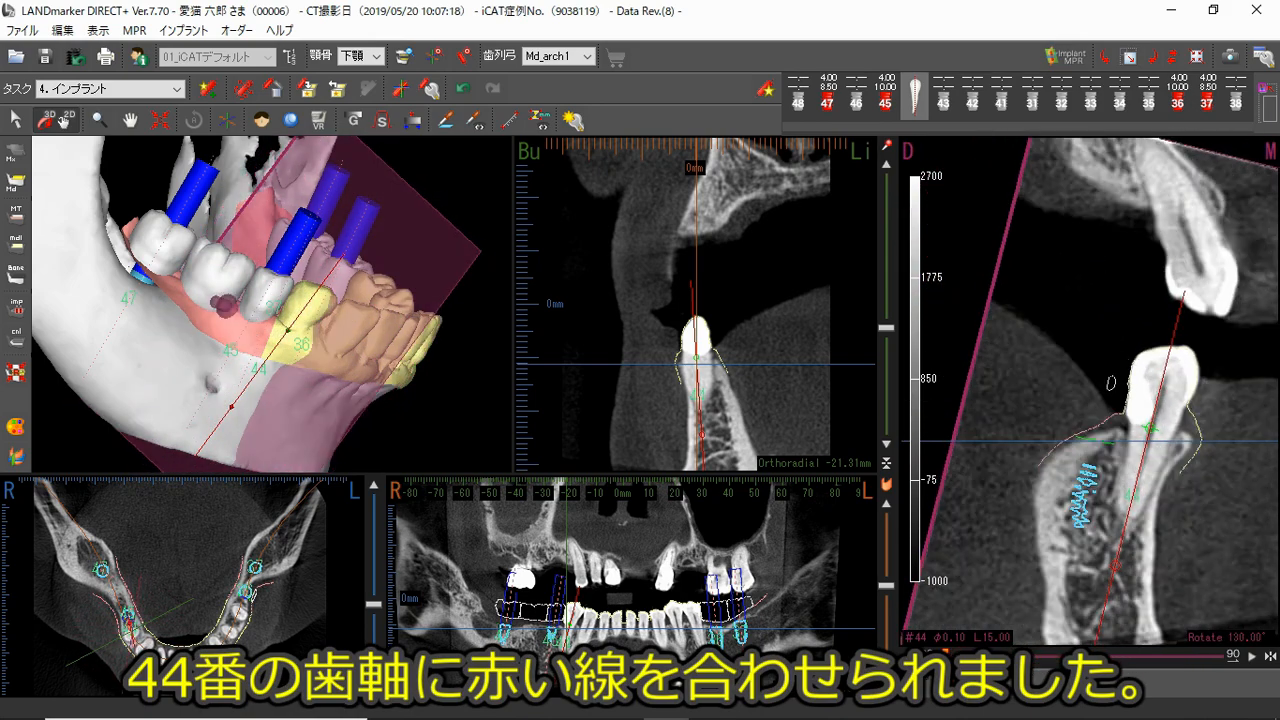
left_click(1268, 657)
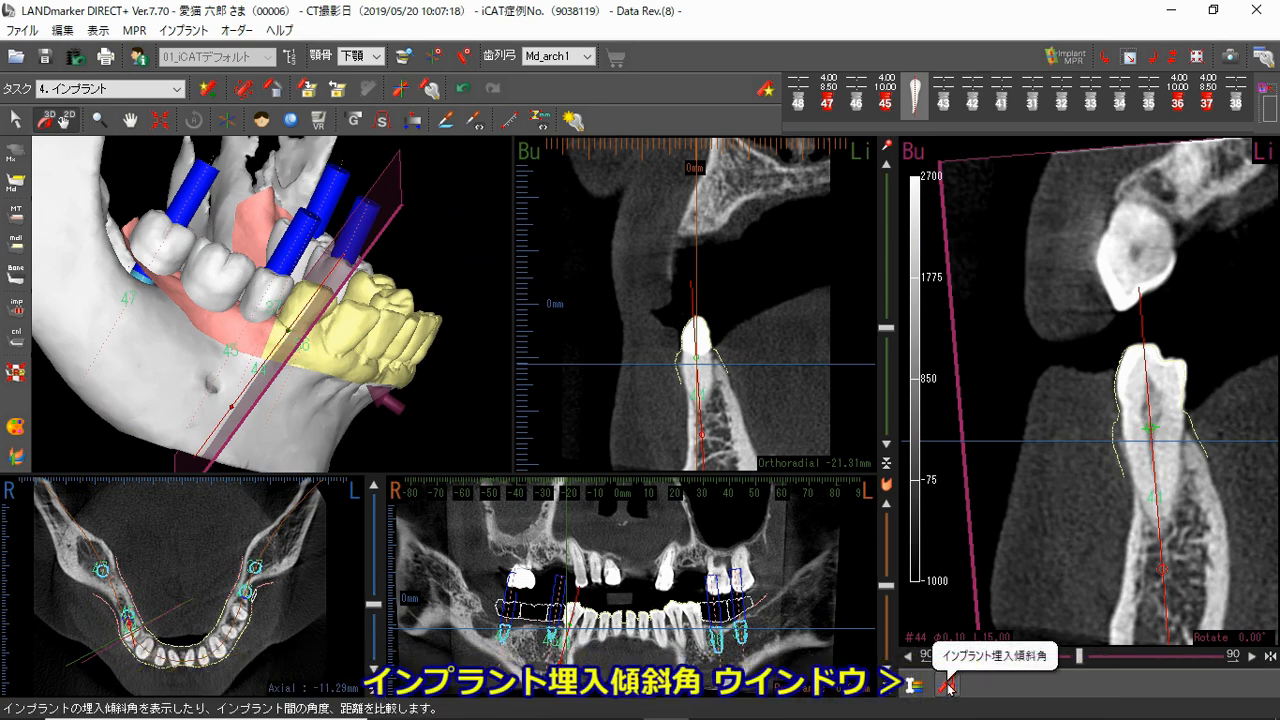
Compare the tooth 44 axis with implant #45 in the implant inclination (インプラント埋入傾斜角) window, and rotate the tooth 44 section.
left_click(946, 685)
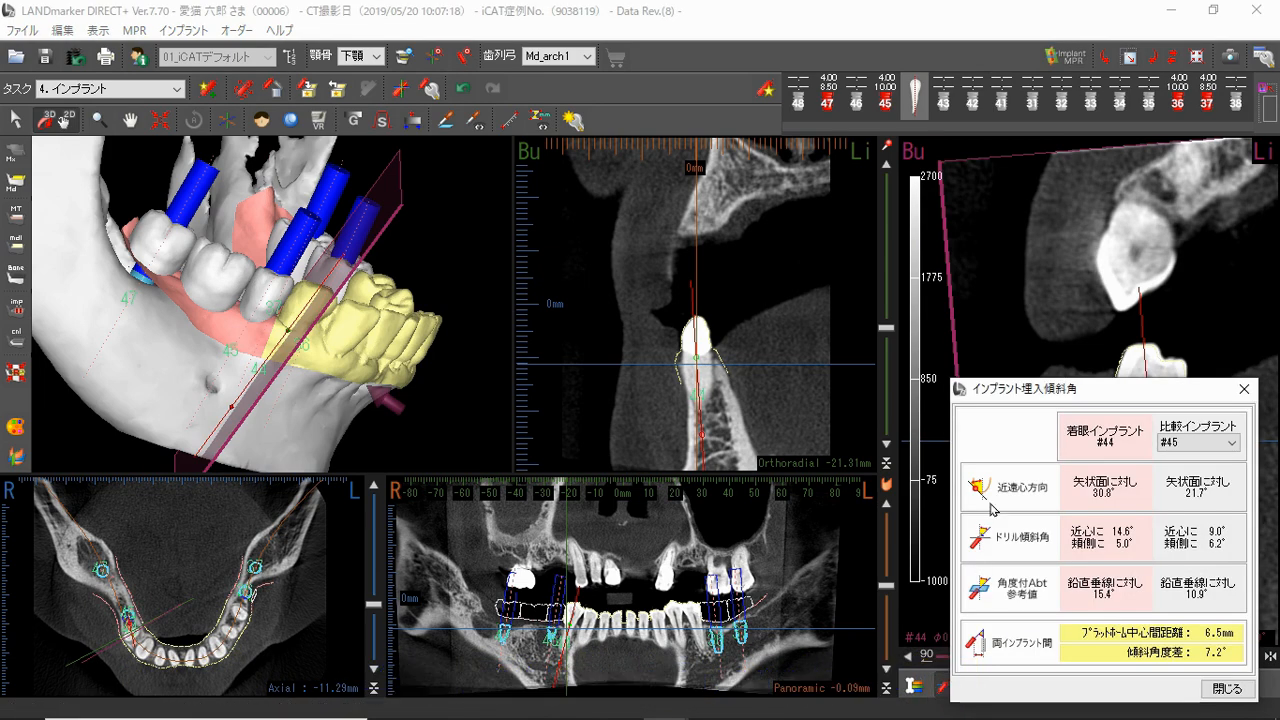
left_click_drag(1051, 396, 666, 366)
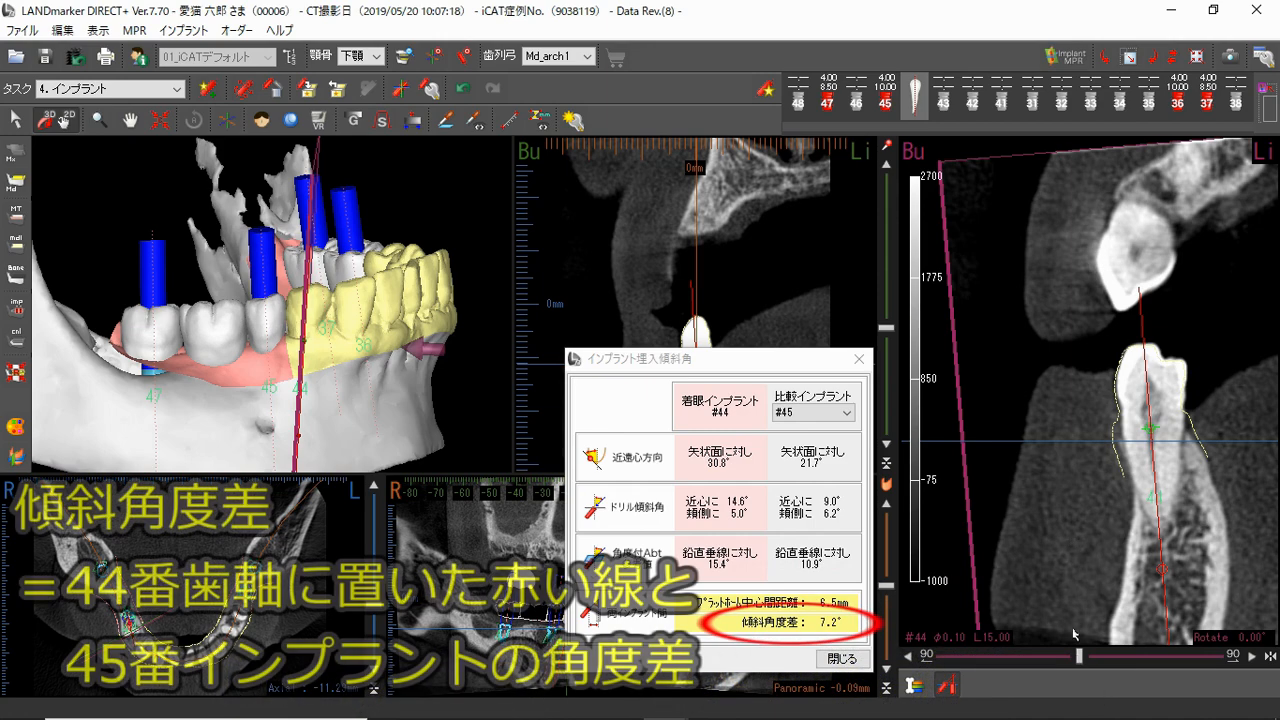
left_click_drag(1077, 657, 961, 668)
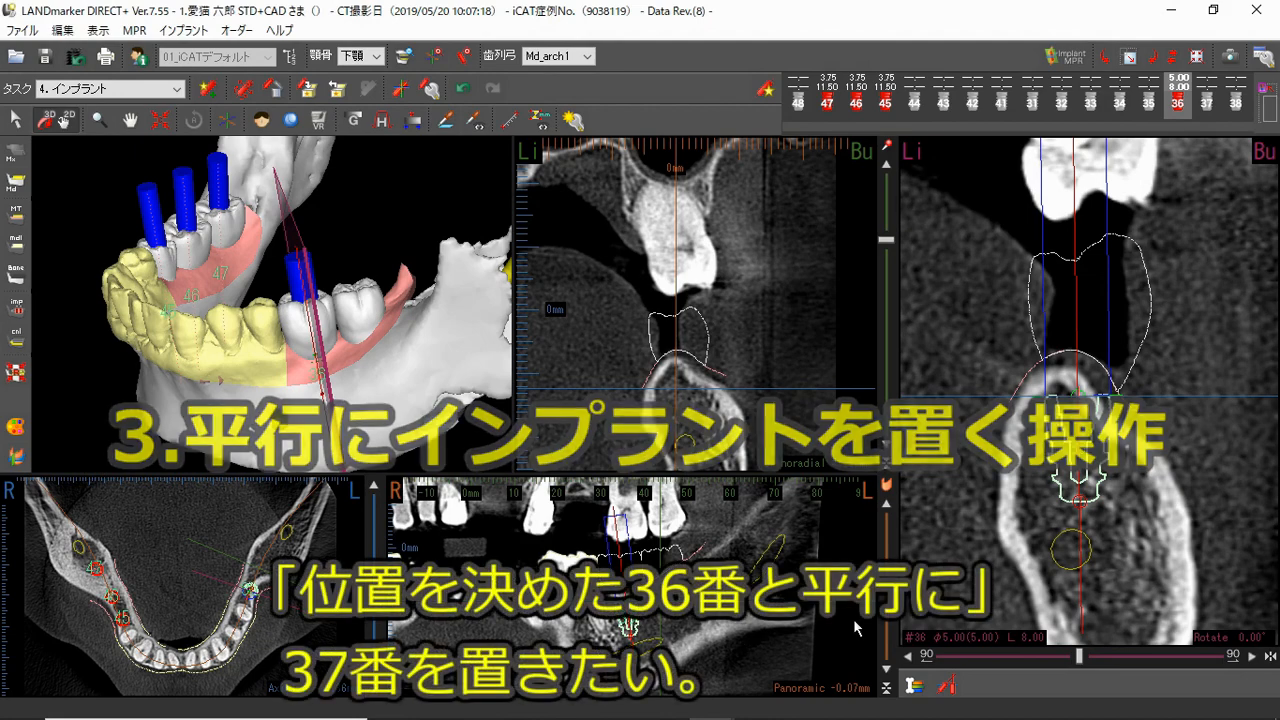
Copy implant #36 in parallel 9.00 mm in the distal direction as tooth number 37, and adjust the height of the copied implant.
right_click(1083, 478)
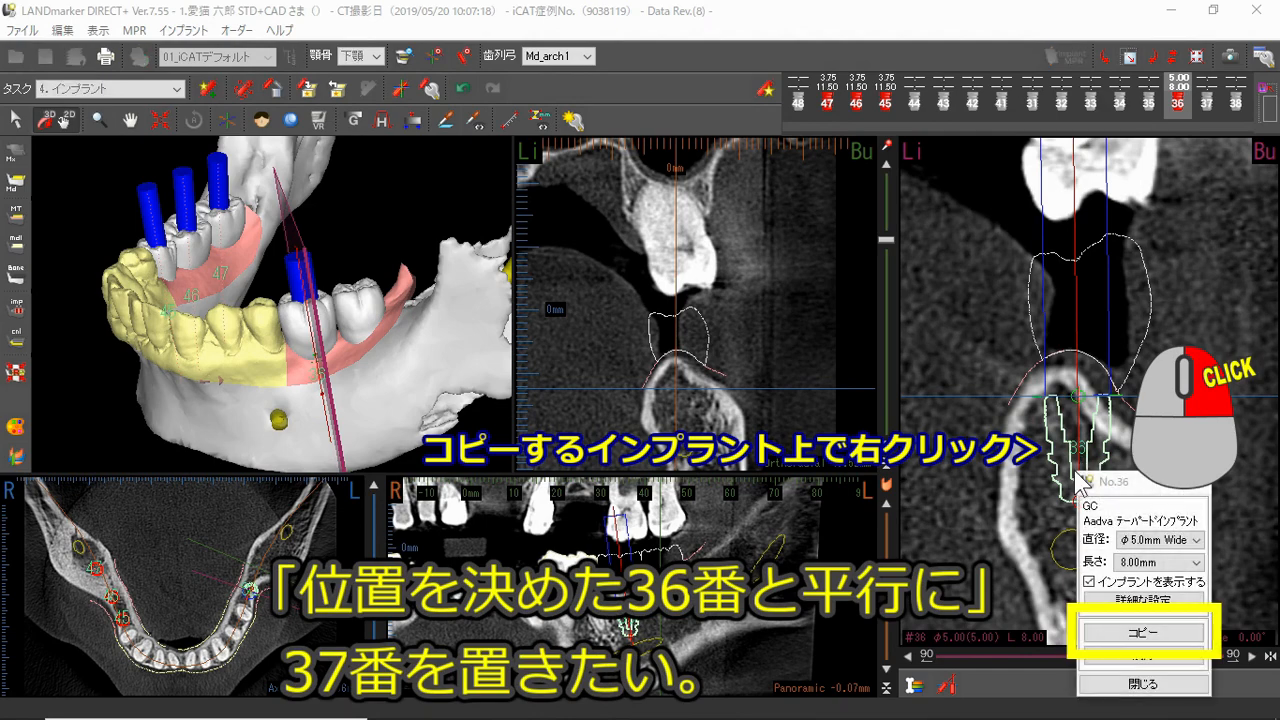
left_click(1105, 630)
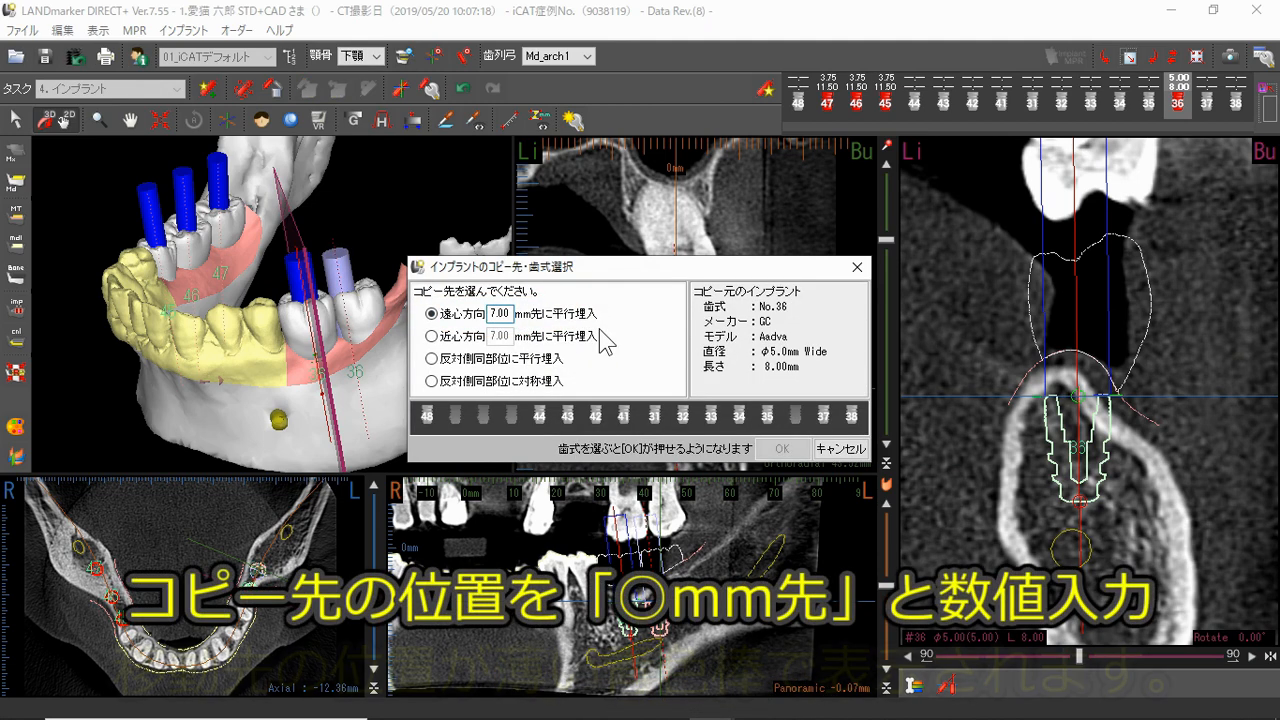
type("90")
key("Return")
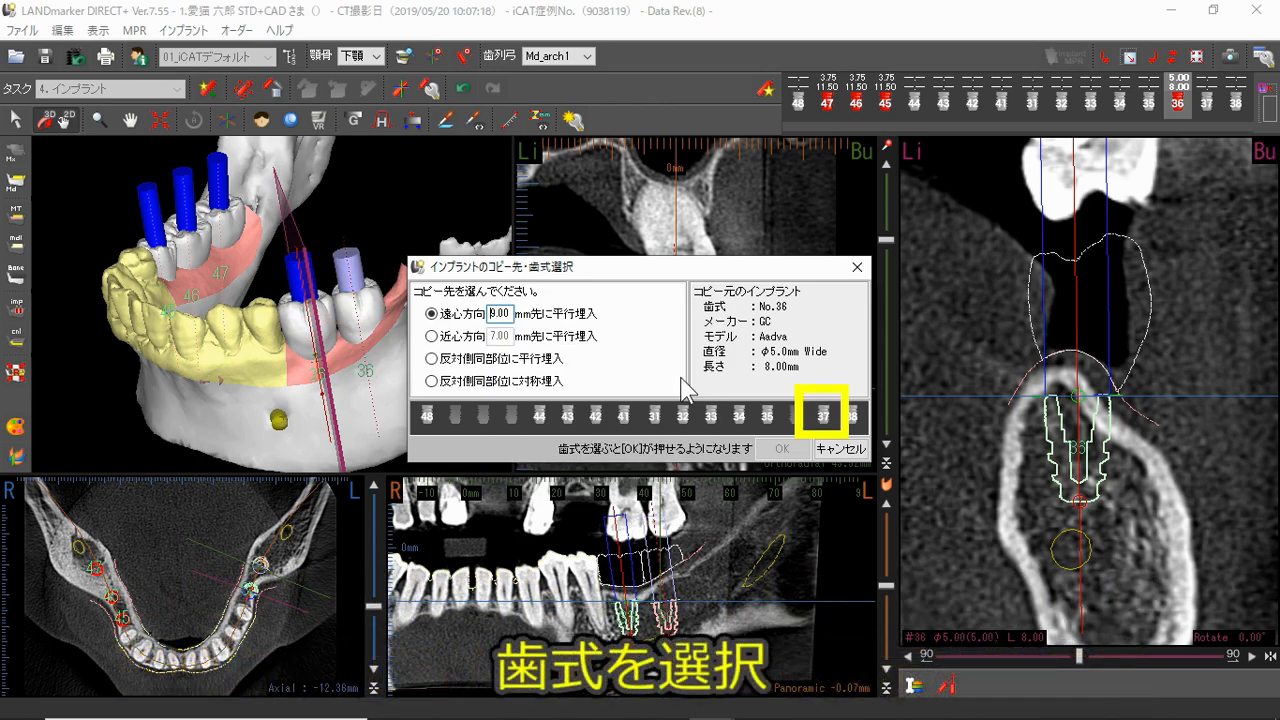
left_click(824, 418)
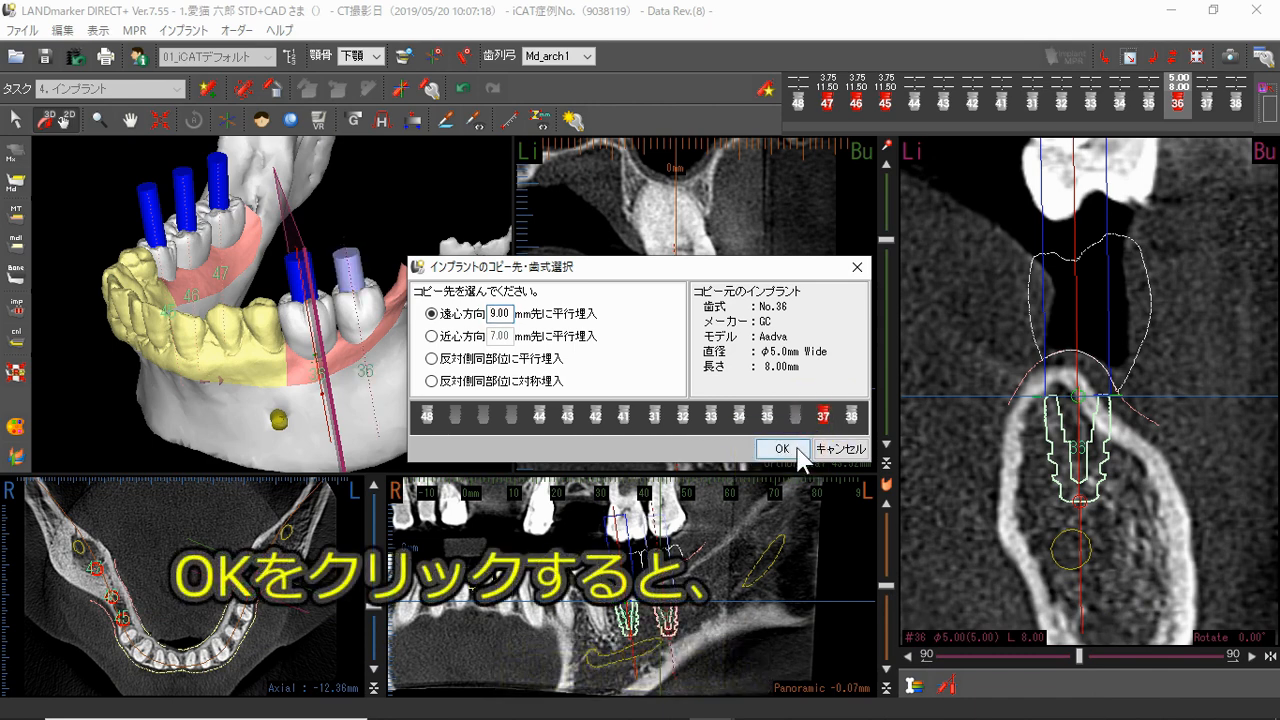
left_click(782, 449)
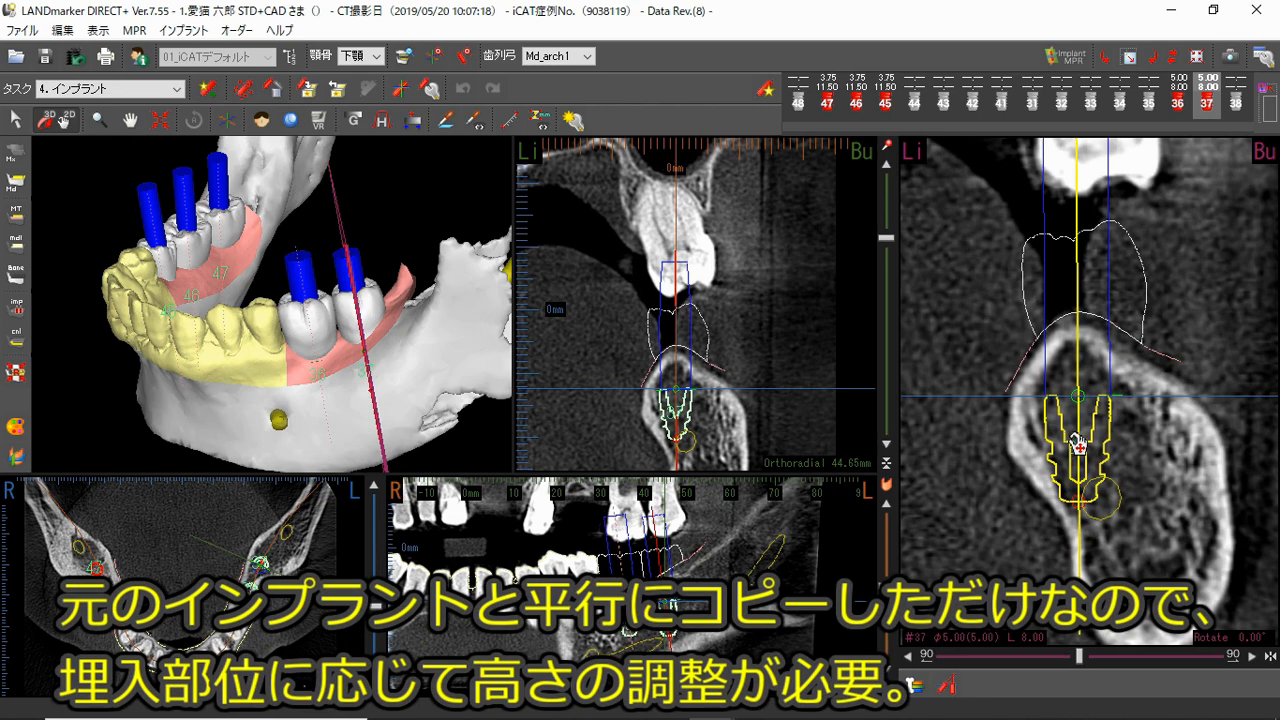
mouse_move(1078, 448)
left_mouse_down()
mouse_move(1080, 404)
mouse_move(1081, 425)
left_mouse_up()
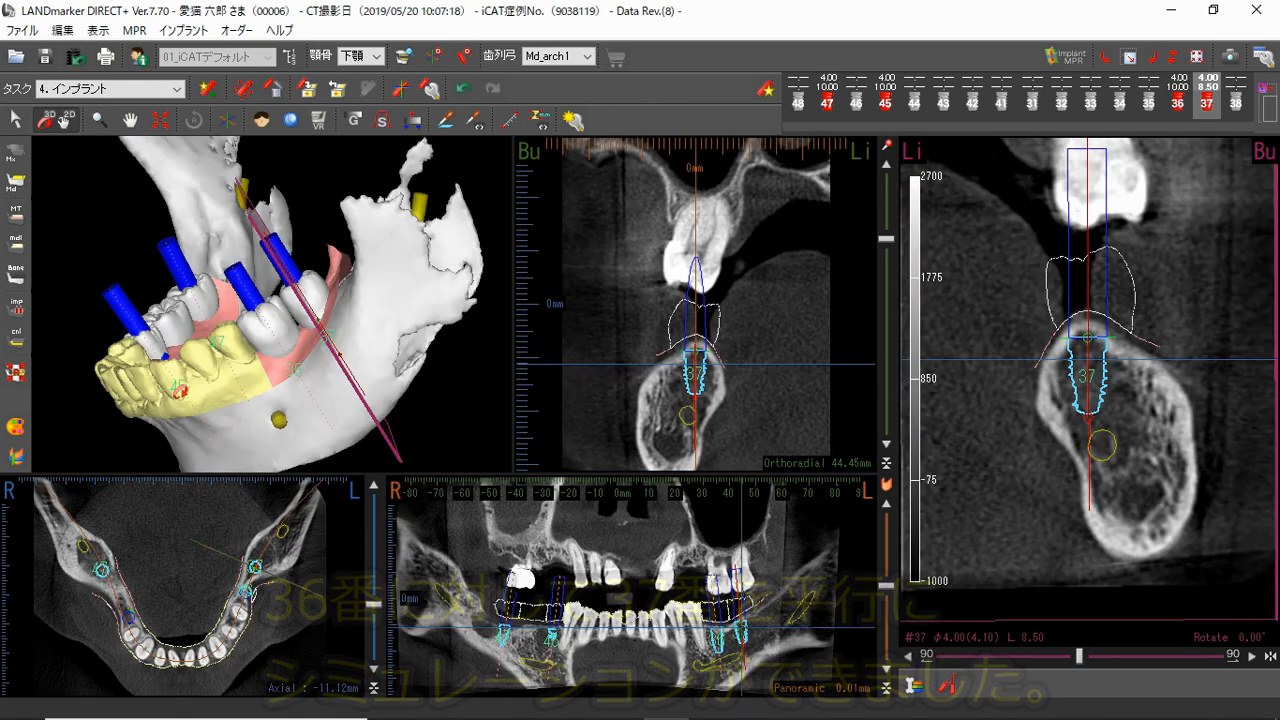
Turn the 3D model to a side view and compare the inclination of implant #37 with #36 in the implant inclination window.
left_click_drag(336, 360, 101, 322)
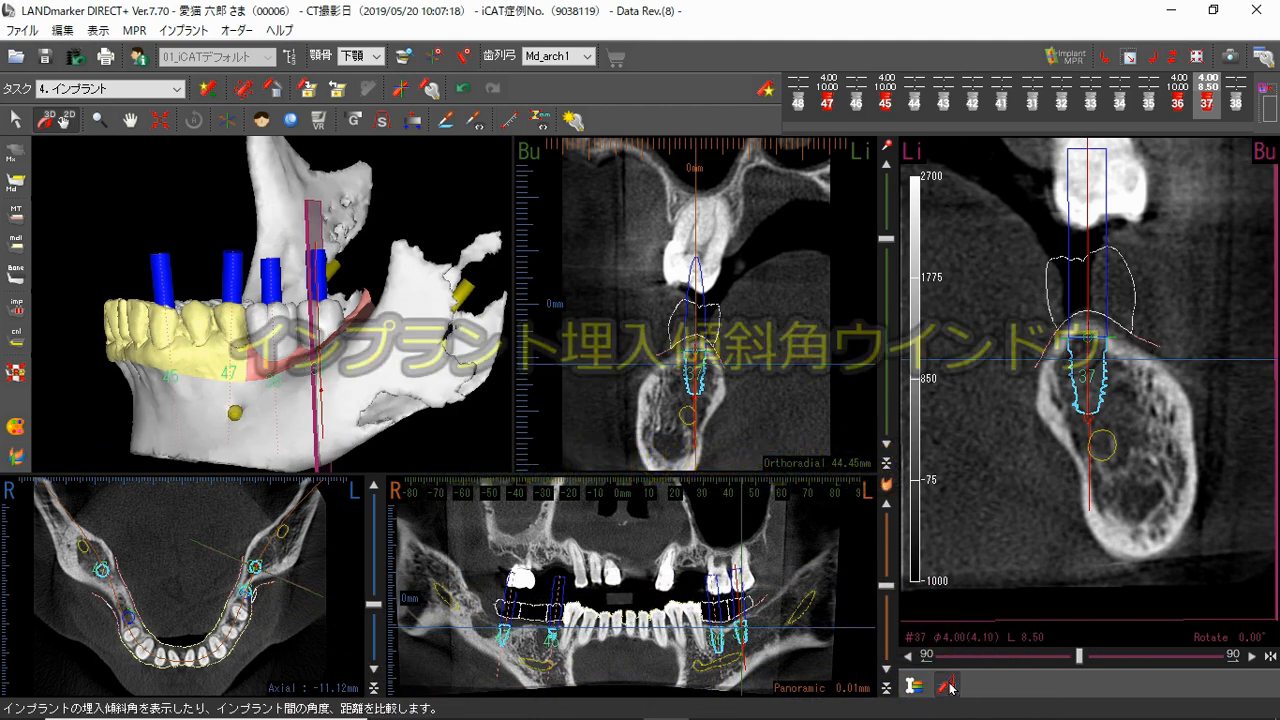
left_click(947, 686)
left_click_drag(1053, 397, 638, 381)
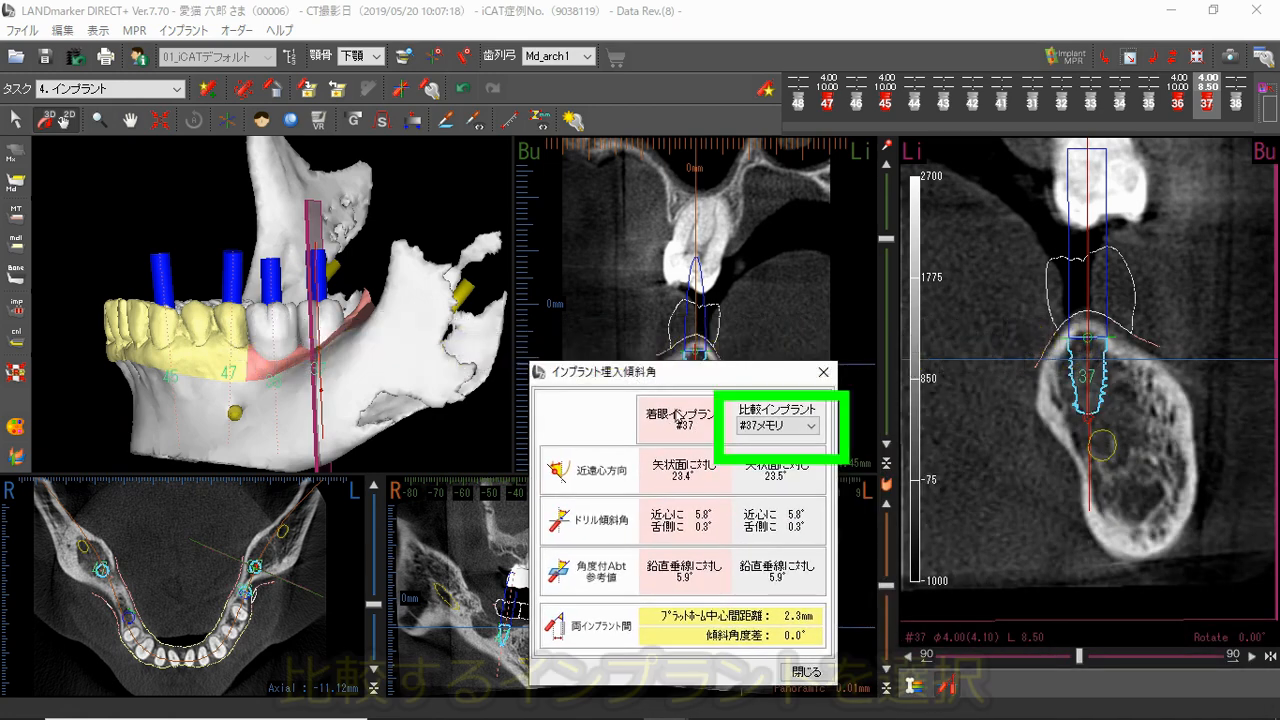
left_click(770, 426)
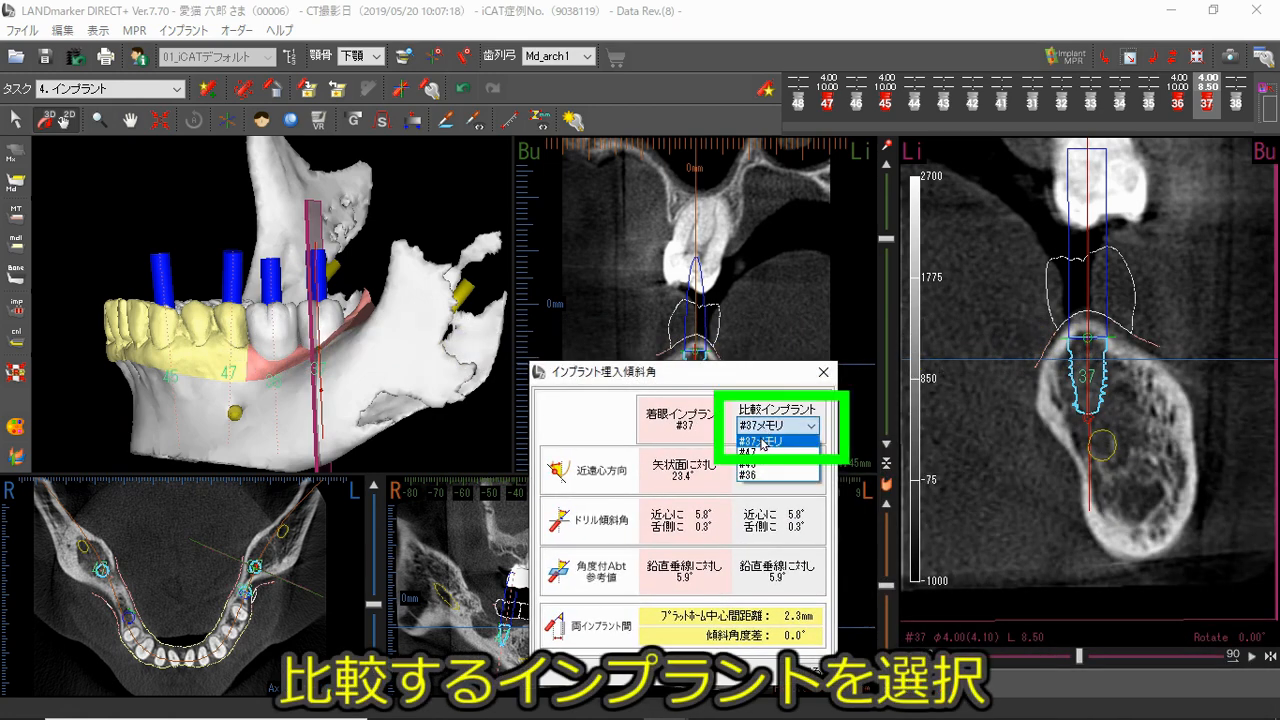
left_click(763, 477)
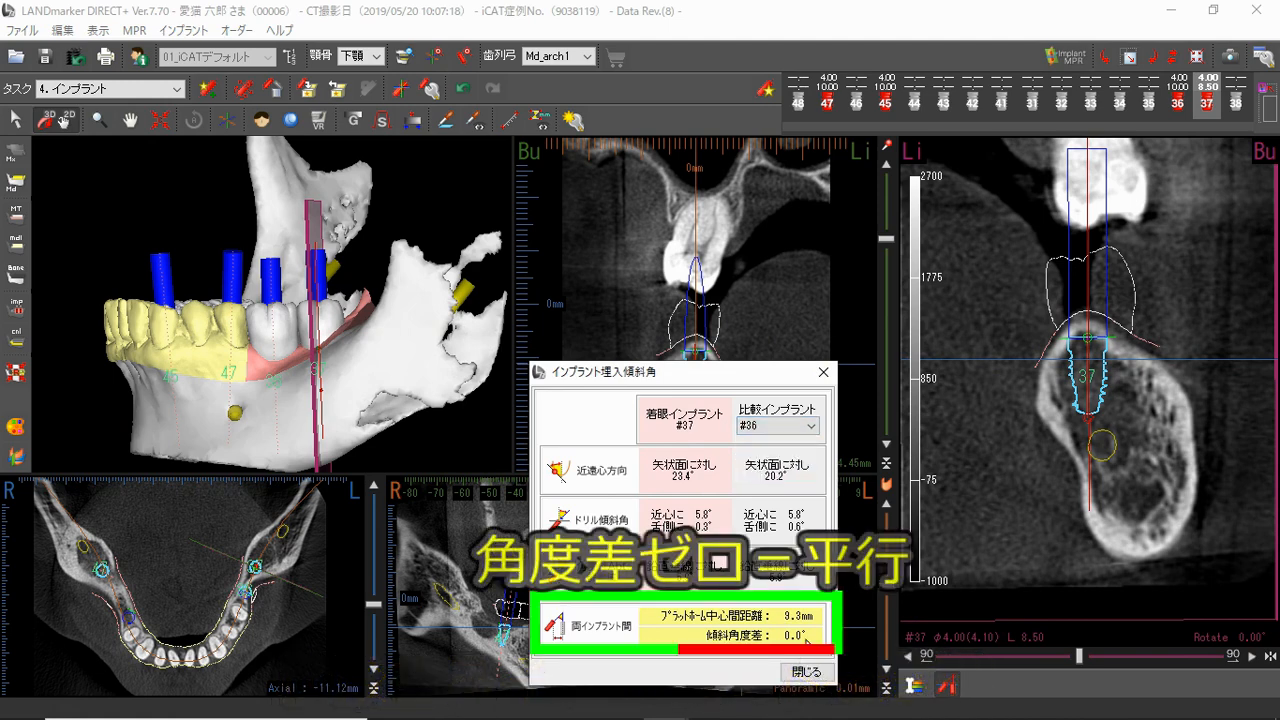